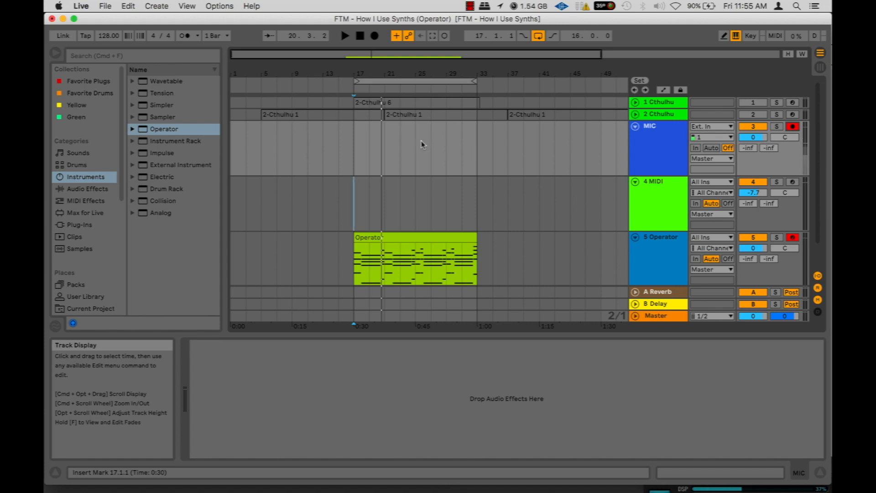
- Load the Operator instrument onto the 5 Operator track
{"action": "left_click", "coordinate": [162, 132]}
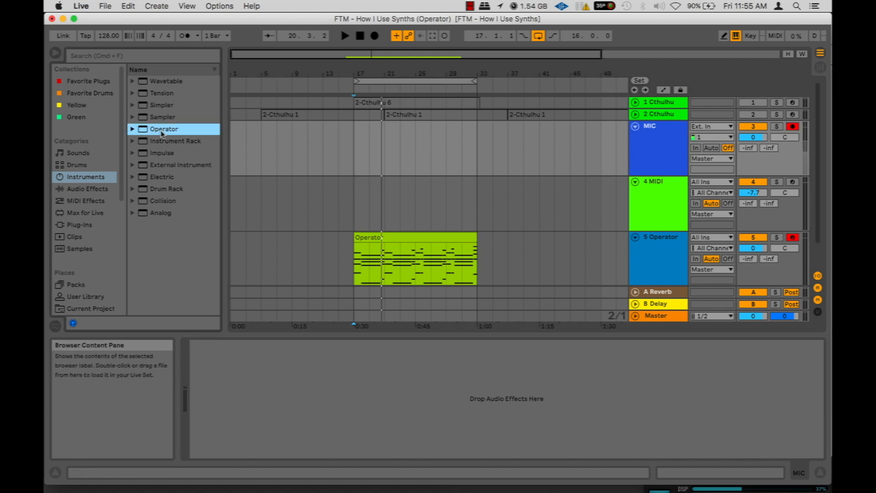
{"action": "scroll", "coordinate": [519, 224], "scroll_direction": "down", "scroll_amount": 2}
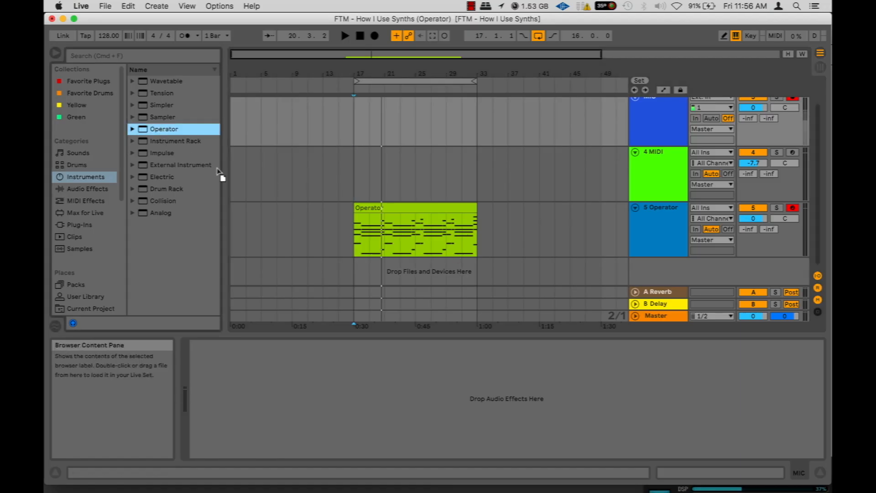
{"action": "left_click", "coordinate": [364, 234]}
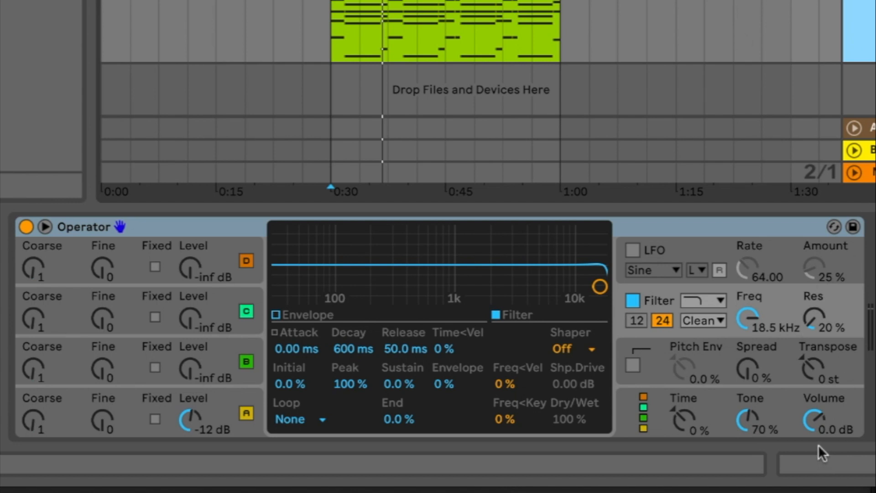
- Lower Operator's output volume to -24 dB
{"action": "left_click_drag", "start_coordinate": [817, 422], "coordinate": [807, 407]}
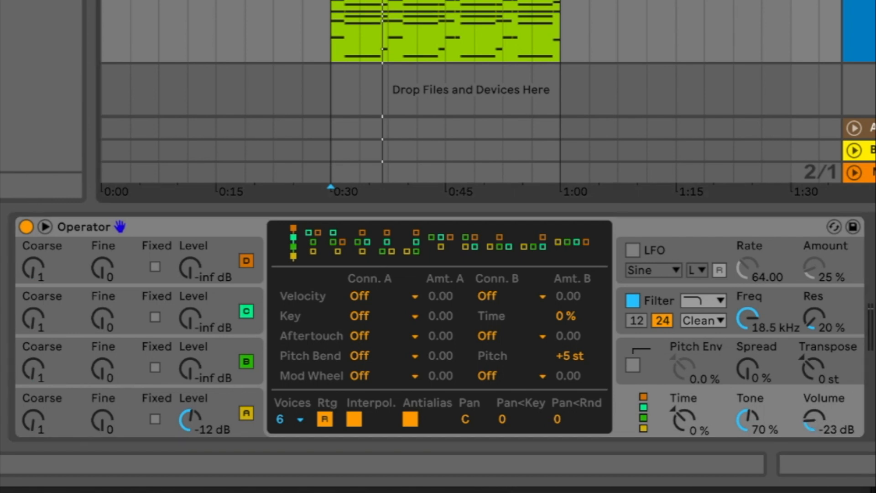
{"action": "key", "text": "h"}
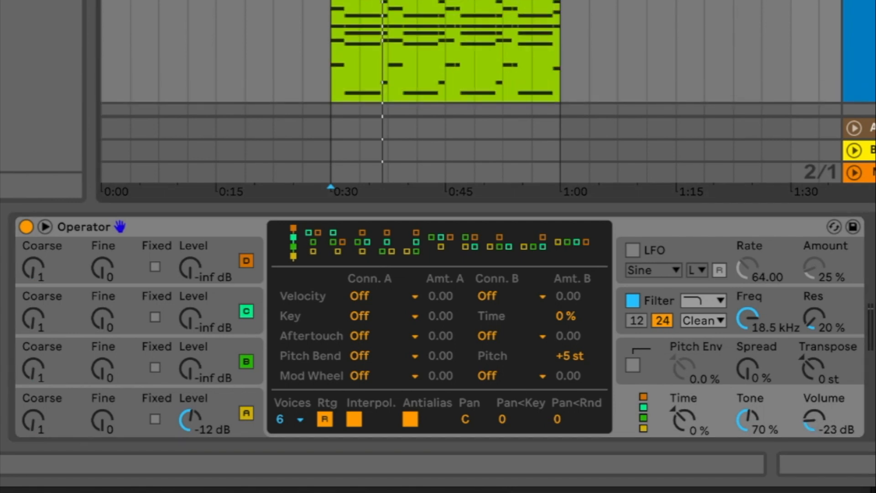
{"action": "key", "text": "plus"}
{"action": "key", "text": "plus"}
{"action": "key", "text": "plus"}
{"action": "scroll", "coordinate": [471, 92], "scroll_direction": "down", "scroll_amount": 2}
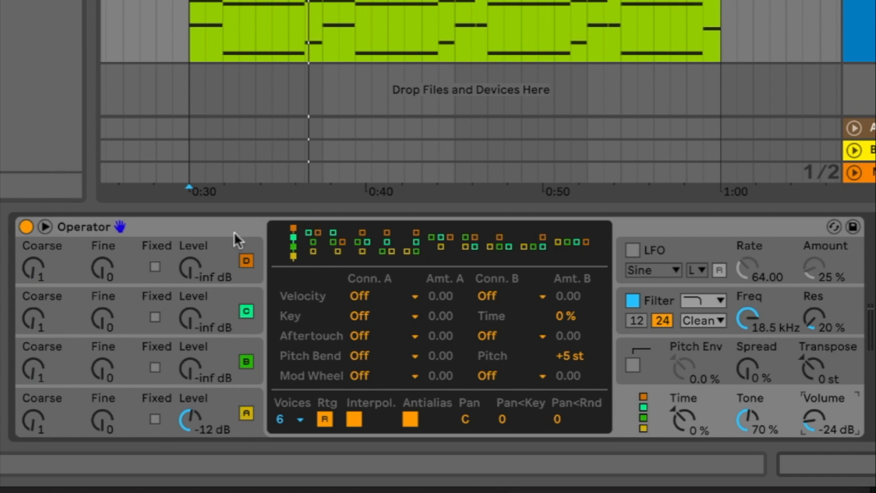
- Switch off oscillators D and C, and set oscillator A's waveform to Saw D
{"action": "left_click", "coordinate": [247, 261]}
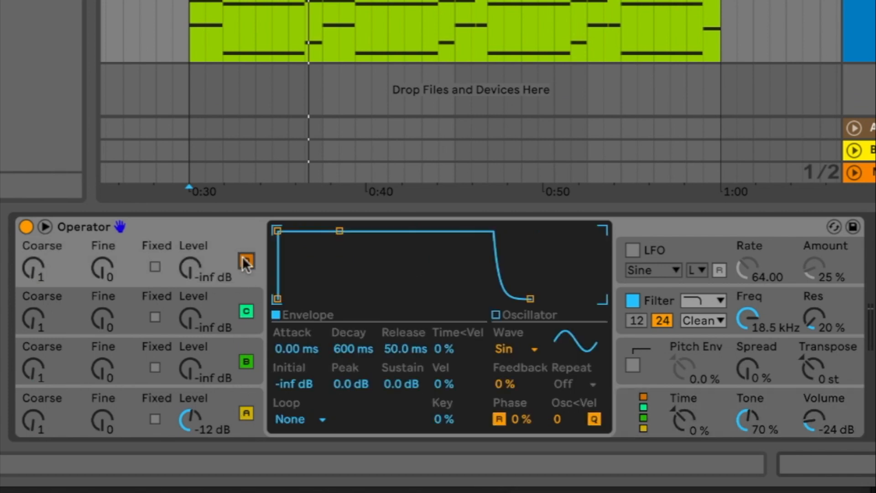
{"action": "left_click", "coordinate": [246, 312]}
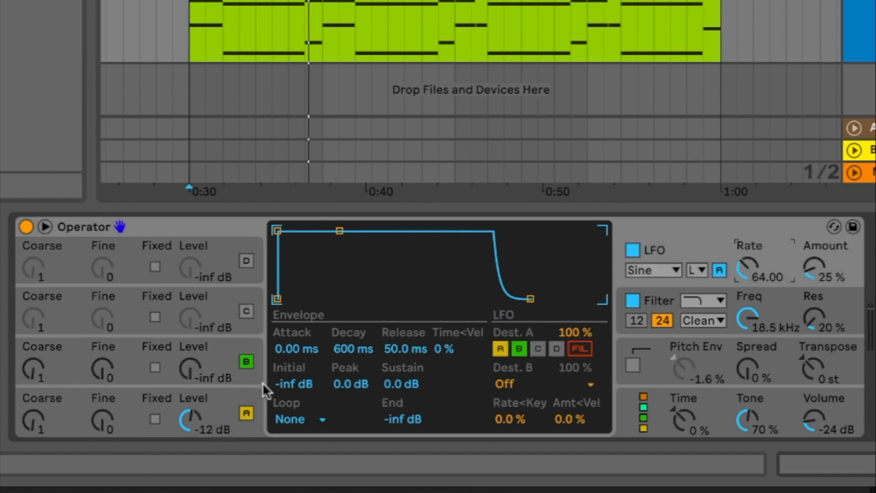
{"action": "left_click", "coordinate": [141, 400]}
{"action": "mouse_move", "coordinate": [189, 419]}
{"action": "left_mouse_down"}
{"action": "mouse_move", "coordinate": [189, 401]}
{"action": "mouse_move", "coordinate": [190, 411]}
{"action": "left_mouse_up"}
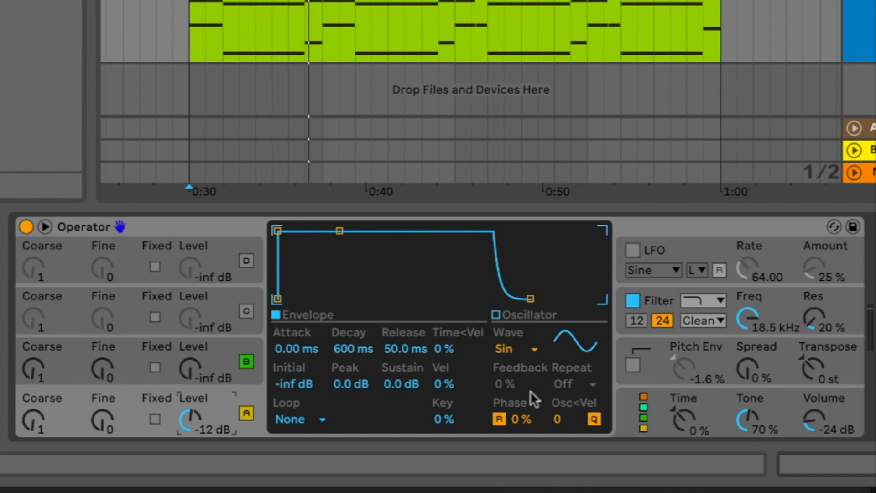
{"action": "left_click", "coordinate": [496, 315]}
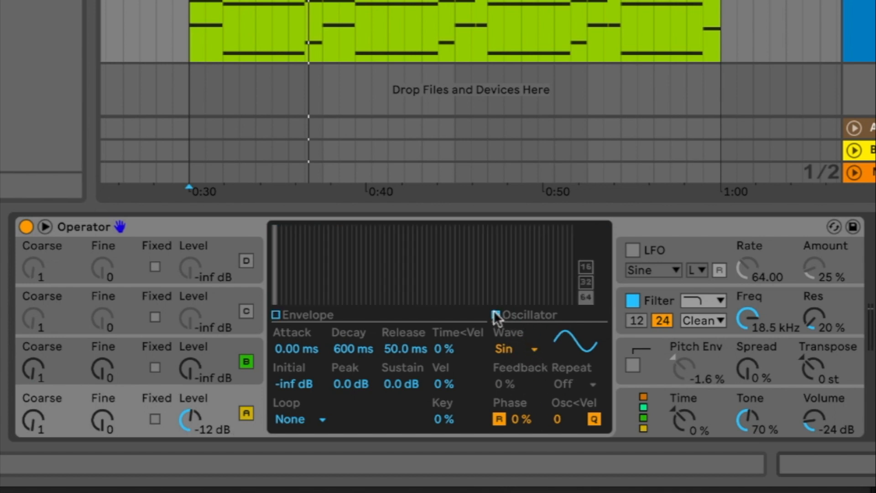
{"action": "left_click", "coordinate": [535, 349]}
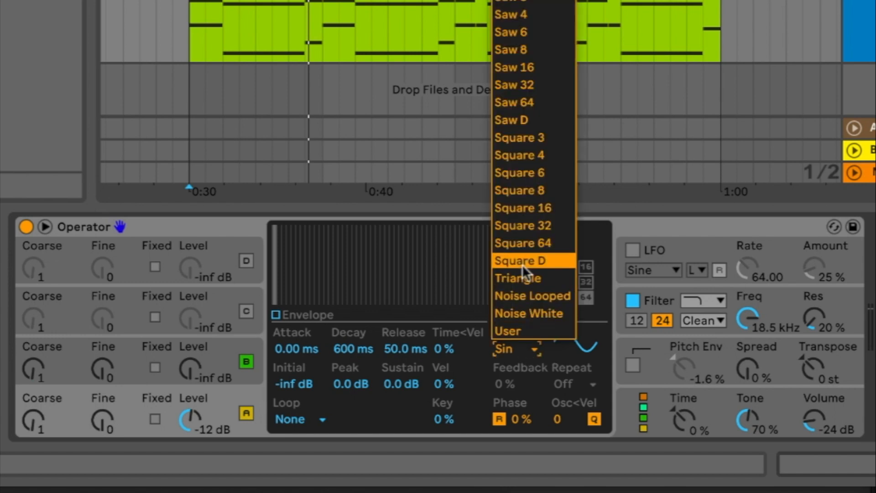
{"action": "left_click", "coordinate": [524, 119]}
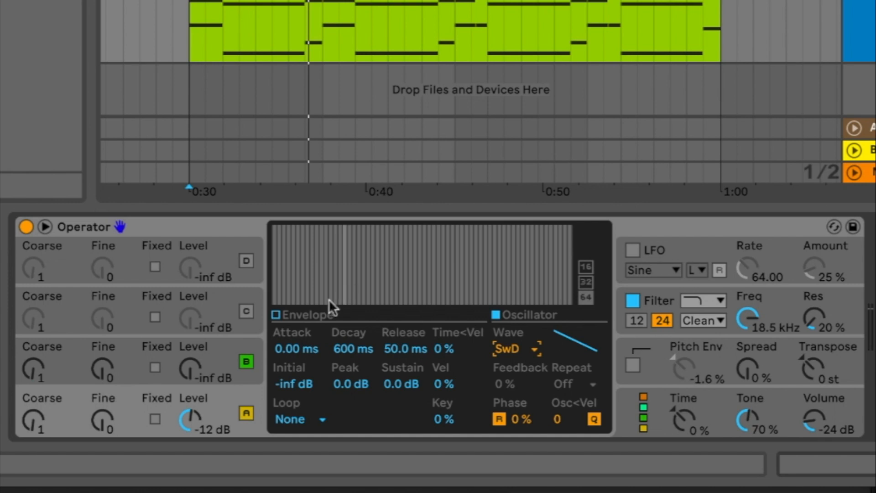
- Set oscillator B's waveform to Saw D
{"action": "left_click", "coordinate": [222, 344]}
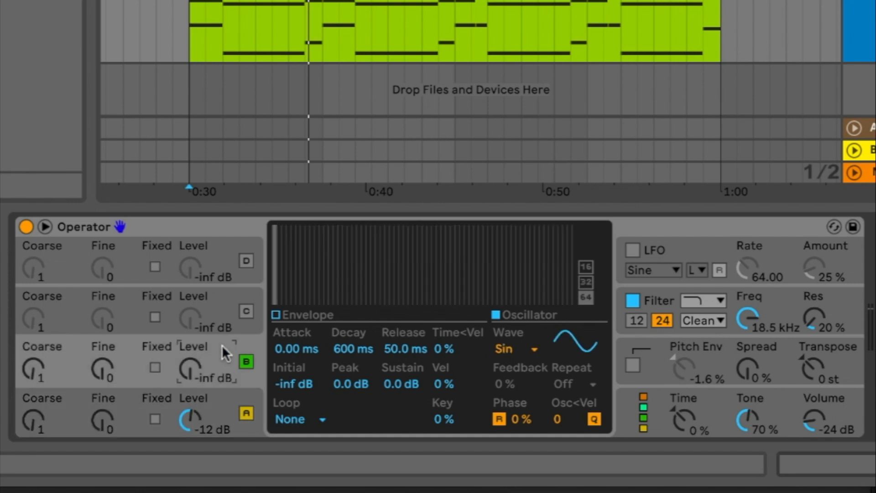
{"action": "left_click", "coordinate": [524, 347]}
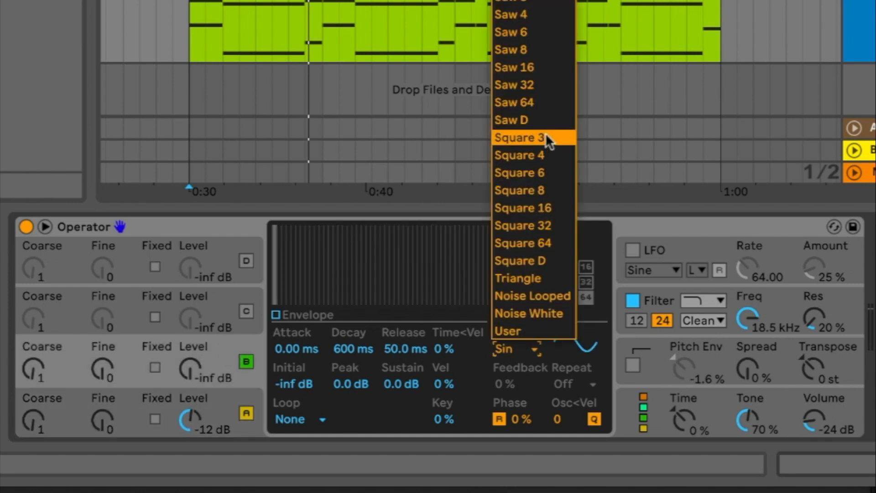
{"action": "left_click", "coordinate": [535, 118]}
- Play the Operator clip to audition the saw sound, unfold the Master track, and return the insert marker to the clip's start
{"action": "scroll", "coordinate": [493, 27], "scroll_direction": "right", "scroll_amount": 2}
{"action": "scroll", "coordinate": [493, 27], "scroll_direction": "down", "scroll_amount": 5}
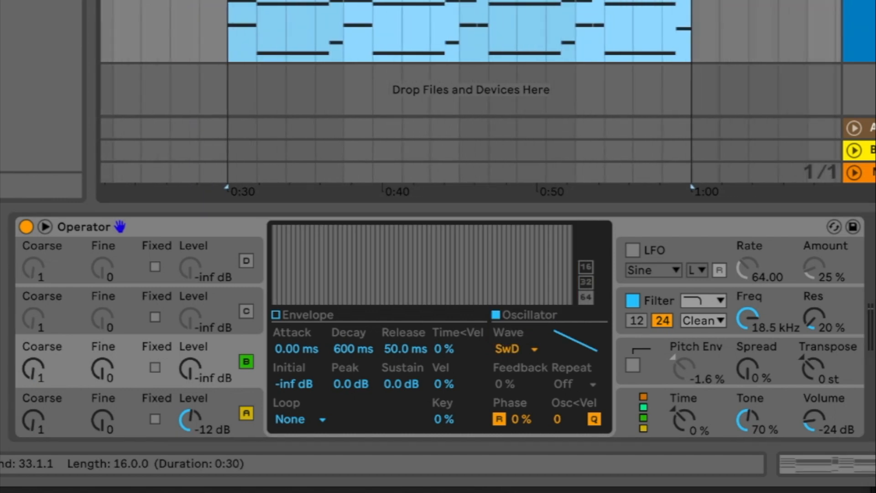
{"action": "scroll", "coordinate": [493, 5], "scroll_direction": "right", "scroll_amount": 2}
{"action": "scroll", "coordinate": [493, 6], "scroll_direction": "right", "scroll_amount": 1}
{"action": "key", "text": "space"}
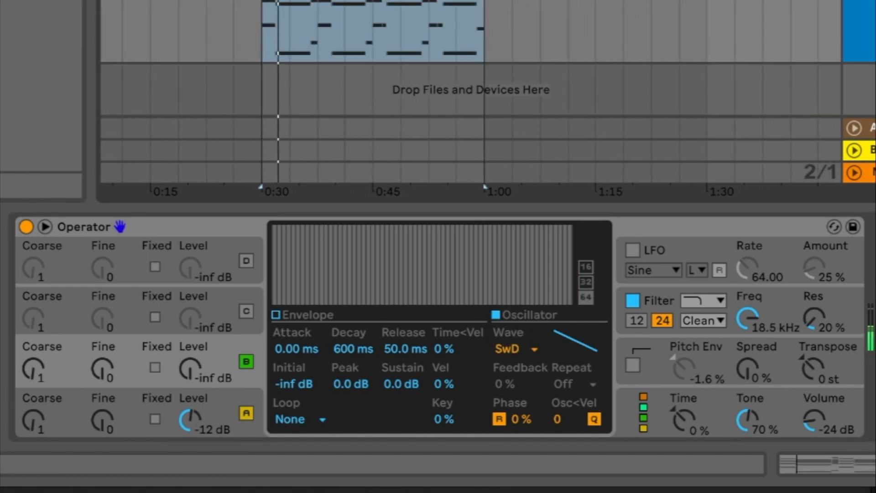
{"action": "left_click", "coordinate": [853, 176]}
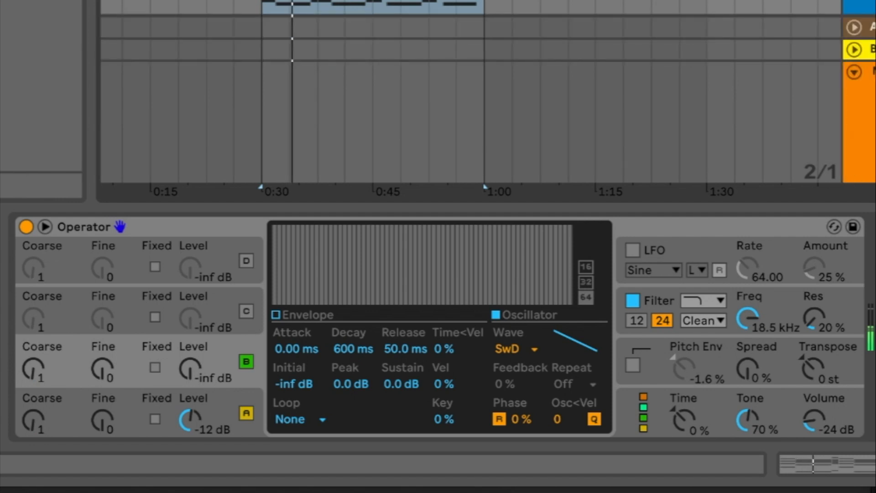
{"action": "scroll", "coordinate": [493, 6], "scroll_direction": "down", "scroll_amount": 3}
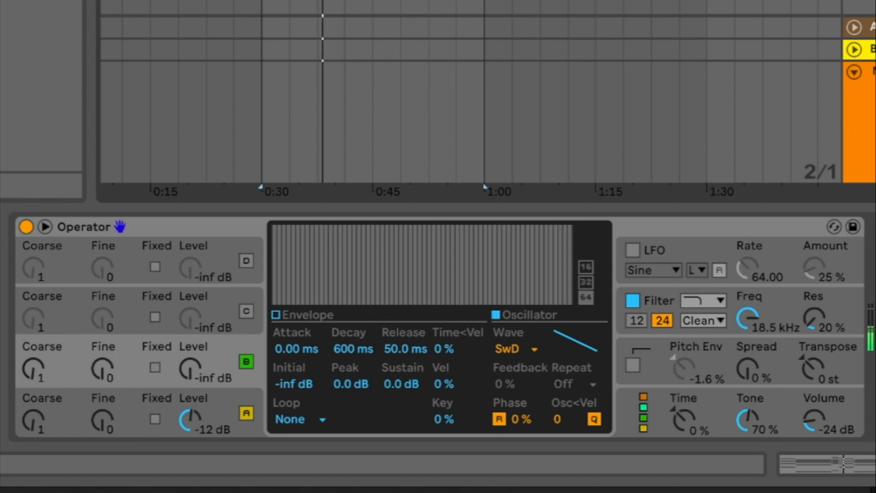
{"action": "key", "text": "space"}
{"action": "left_click", "coordinate": [288, 1]}
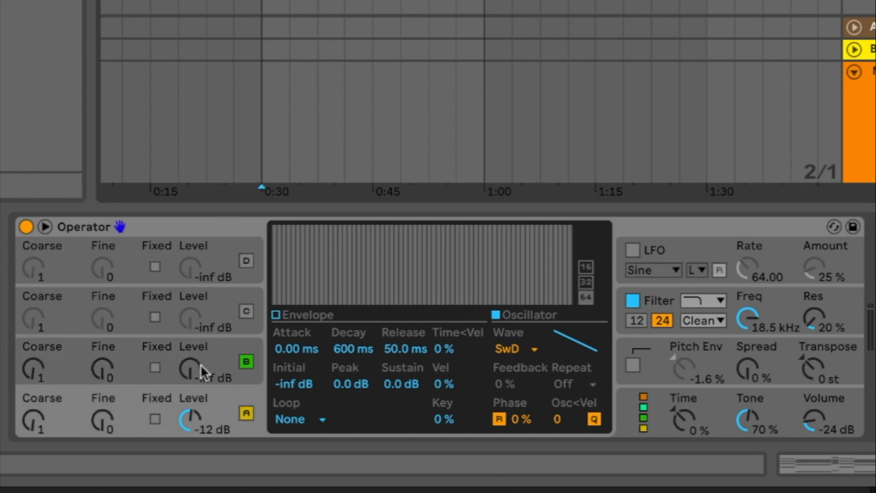
- Set the levels of oscillators B and A to -25 dB each and Operator's output volume to -18 dB
{"action": "left_click_drag", "start_coordinate": [192, 372], "coordinate": [191, 351]}
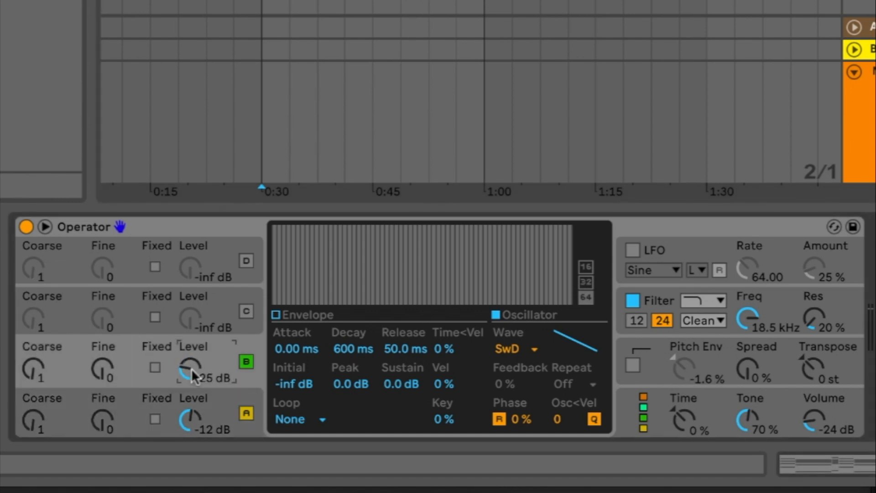
{"action": "left_click_drag", "start_coordinate": [202, 408], "coordinate": [202, 417]}
{"action": "left_click_drag", "start_coordinate": [202, 417], "coordinate": [202, 421]}
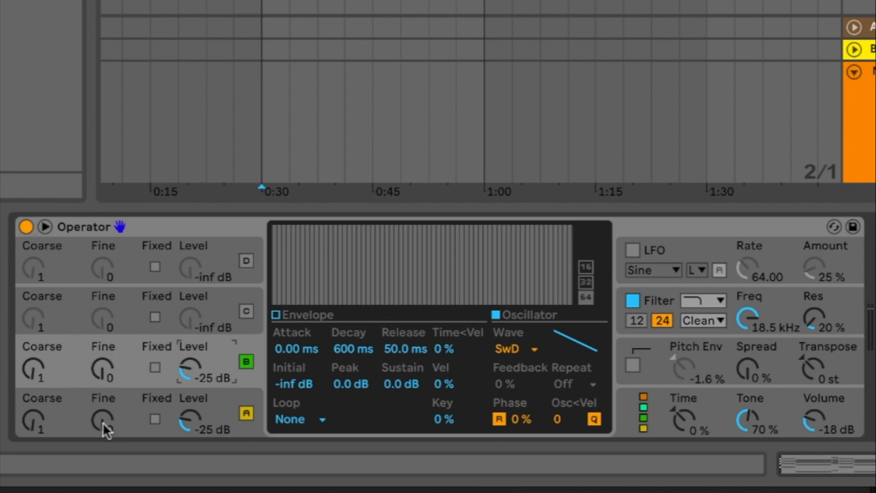
- Set the fine tuning of oscillators A and B to 1 each
{"action": "left_click_drag", "start_coordinate": [103, 423], "coordinate": [103, 416]}
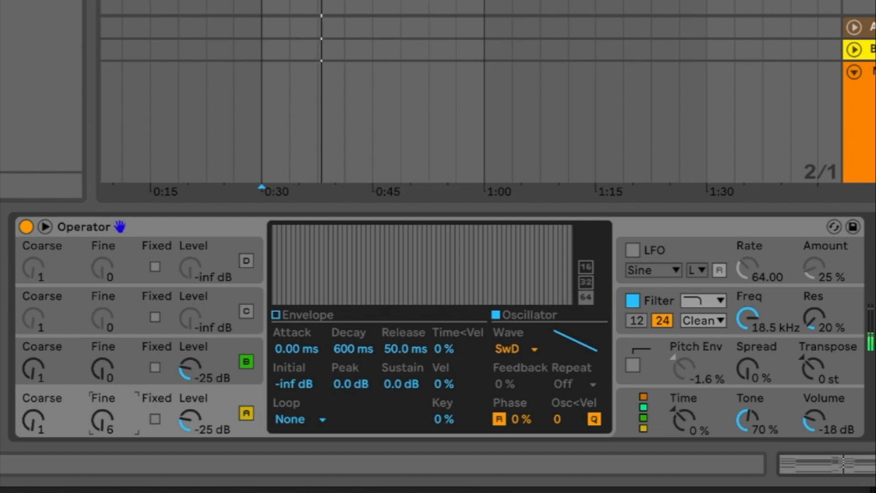
{"action": "mouse_move", "coordinate": [103, 419]}
{"action": "left_mouse_down"}
{"action": "mouse_move", "coordinate": [103, 431]}
{"action": "mouse_move", "coordinate": [103, 423]}
{"action": "left_mouse_up"}
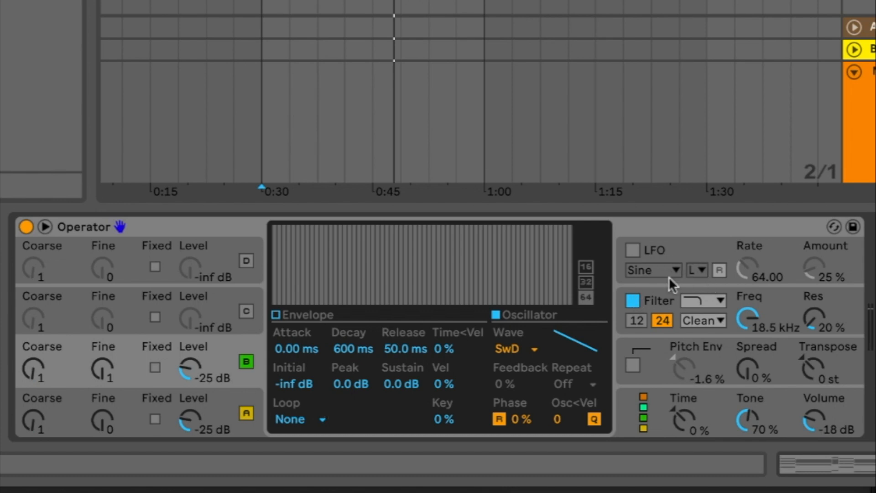
- Enable the LFO with the filter as a Dest. A target, rate 20.16 and amount 5.6 %, and set Dest. B to Filter Freq
{"action": "left_click", "coordinate": [671, 247]}
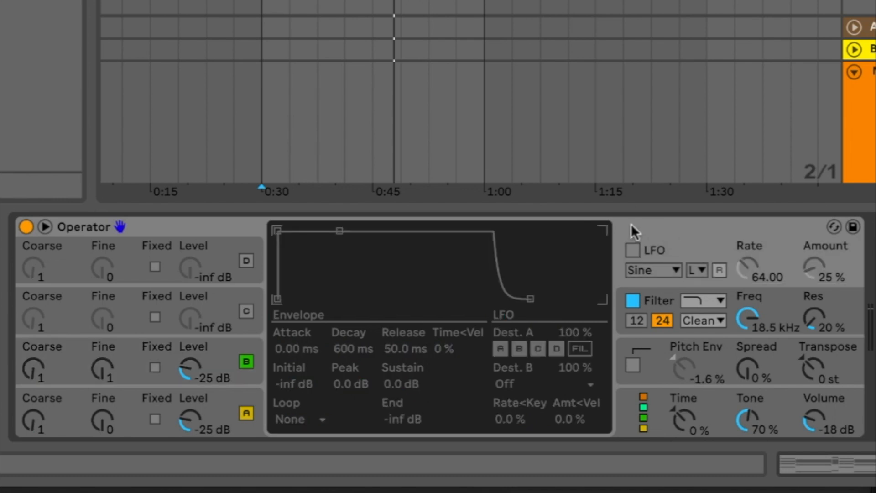
{"action": "left_click", "coordinate": [633, 249]}
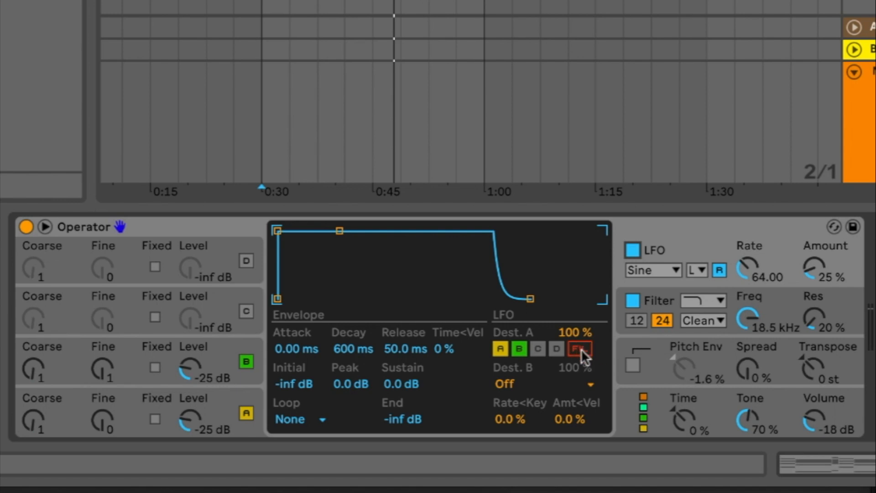
{"action": "left_click", "coordinate": [579, 350]}
{"action": "left_click_drag", "start_coordinate": [765, 277], "coordinate": [764, 308]}
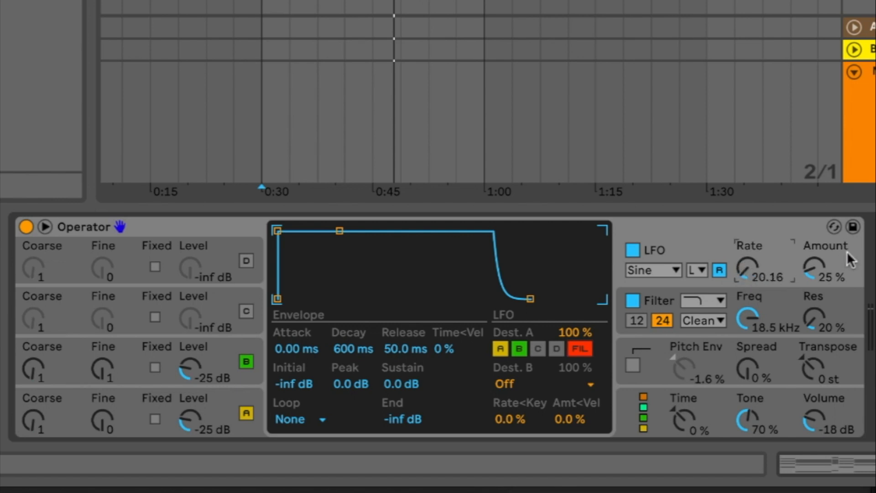
{"action": "left_click", "coordinate": [799, 268]}
{"action": "left_click_drag", "start_coordinate": [798, 277], "coordinate": [798, 298]}
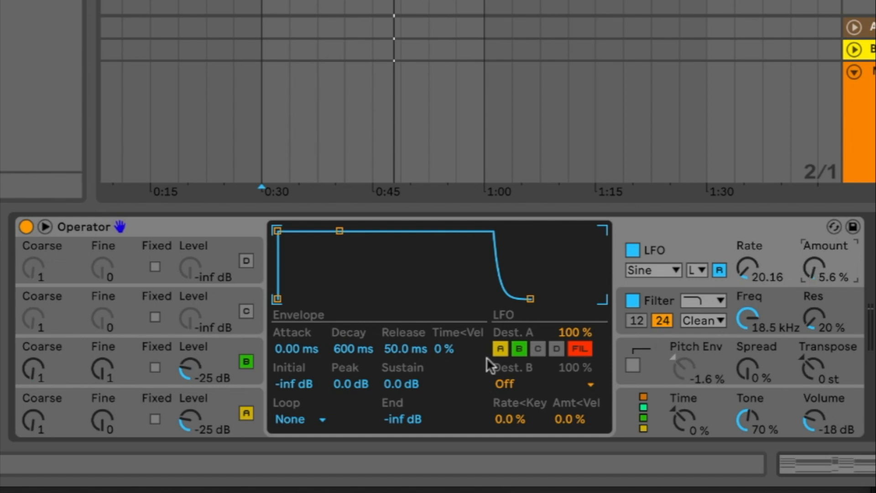
{"action": "left_click", "coordinate": [506, 382]}
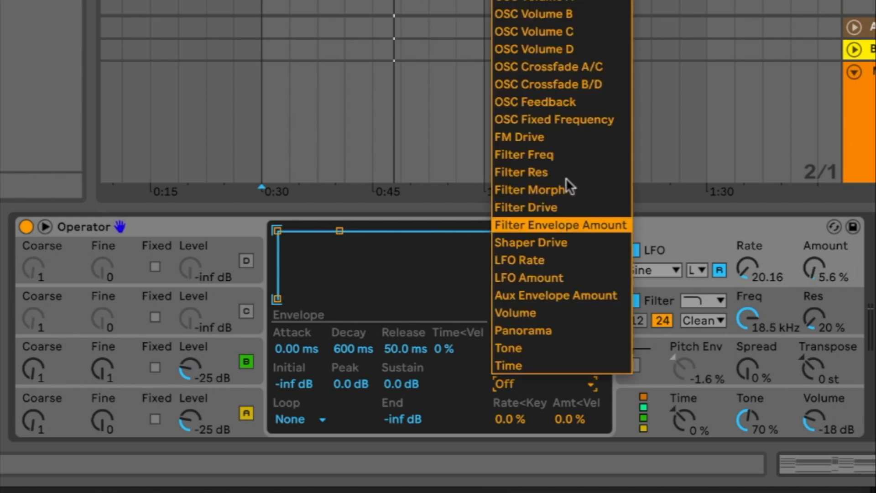
{"action": "left_click", "coordinate": [560, 153]}
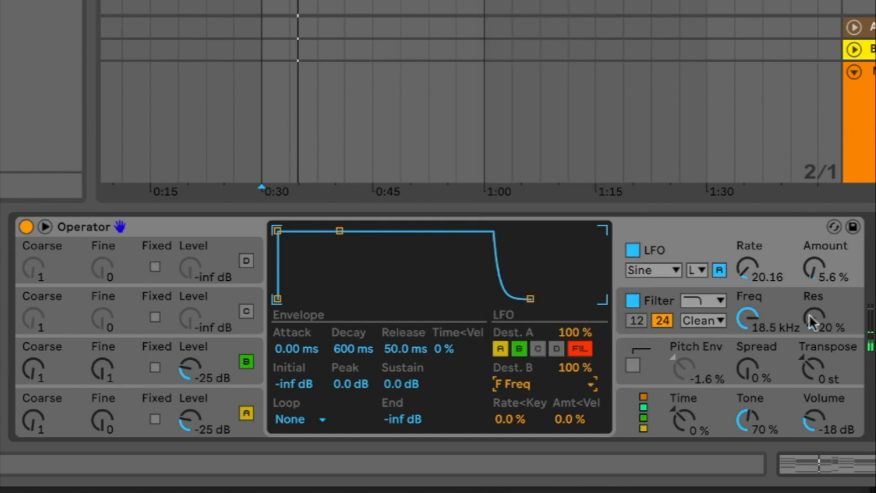
- Set the filter circuit to PRD, with resonance at 54 % and frequency at 1.45 kHz
{"action": "left_click", "coordinate": [816, 320]}
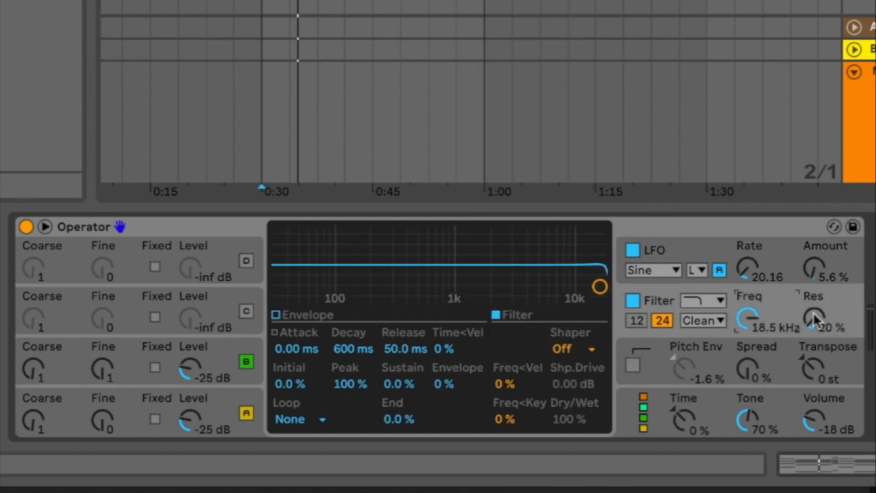
{"action": "left_click", "coordinate": [703, 320]}
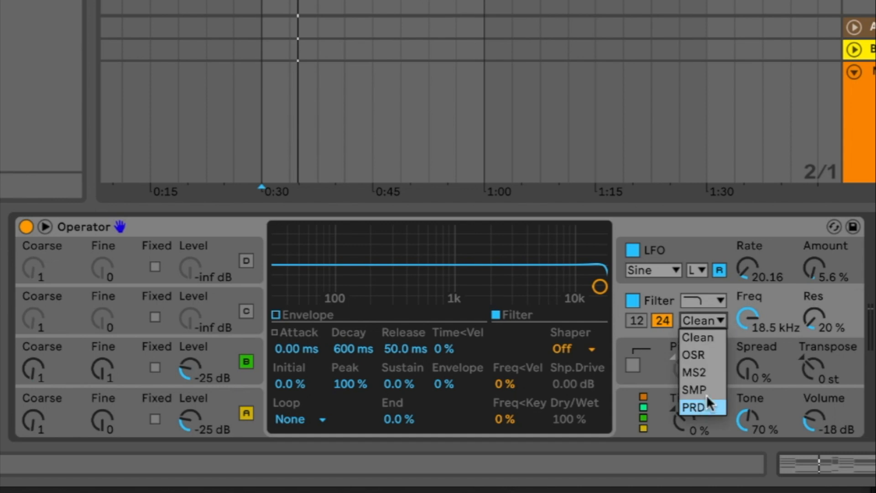
{"action": "left_click", "coordinate": [703, 407]}
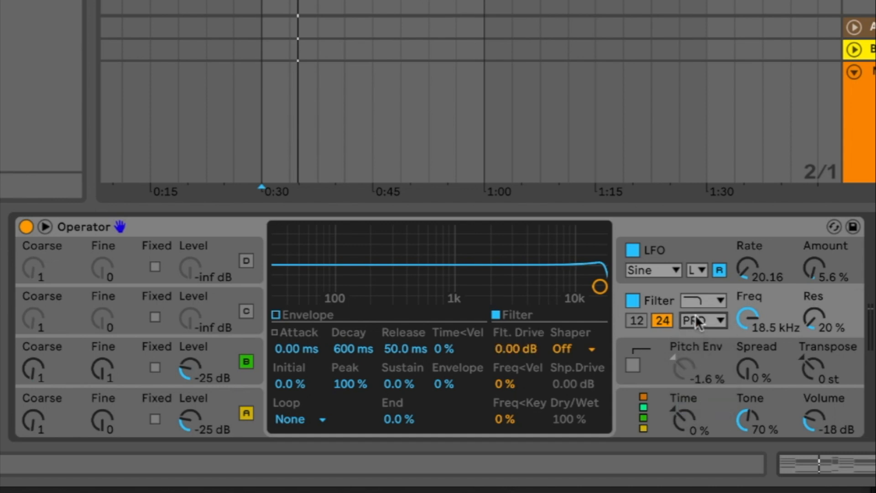
{"action": "left_click_drag", "start_coordinate": [815, 319], "coordinate": [814, 289]}
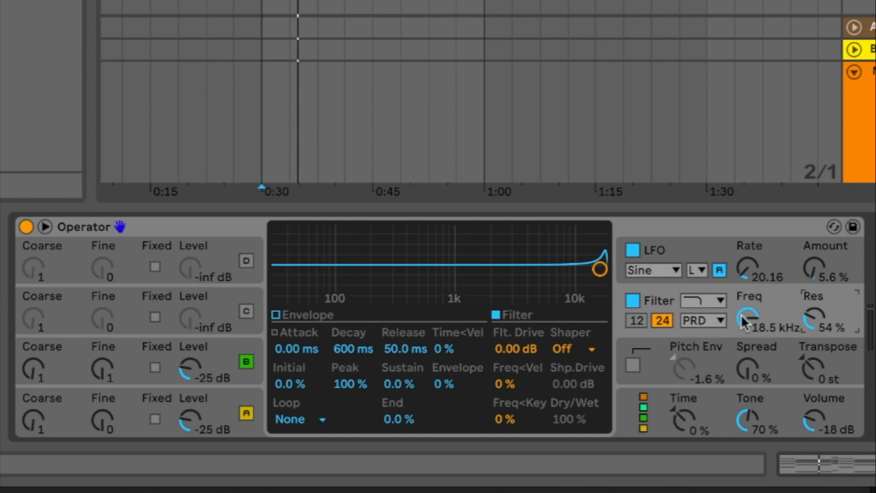
{"action": "left_click_drag", "start_coordinate": [744, 322], "coordinate": [743, 375]}
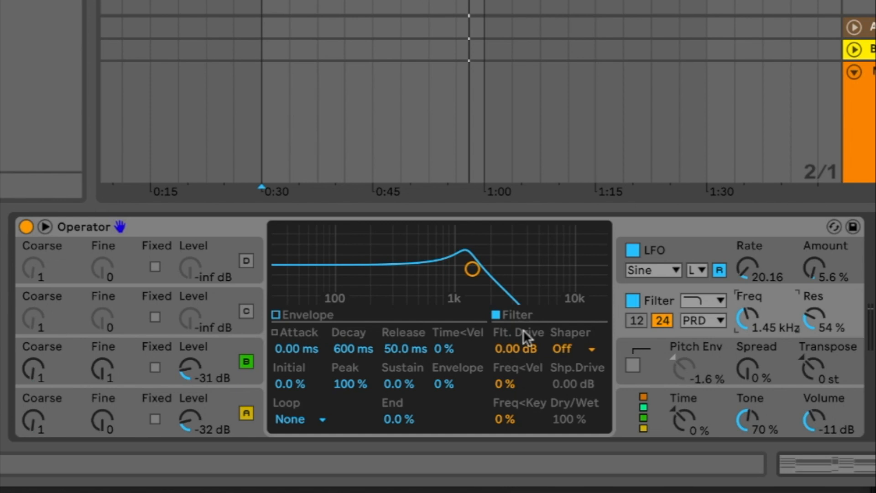
- Set the filter's shaper to Hard and its drive to 4.31 dB, and lower Operator's output volume to -21 dB
{"action": "left_click", "coordinate": [563, 350]}
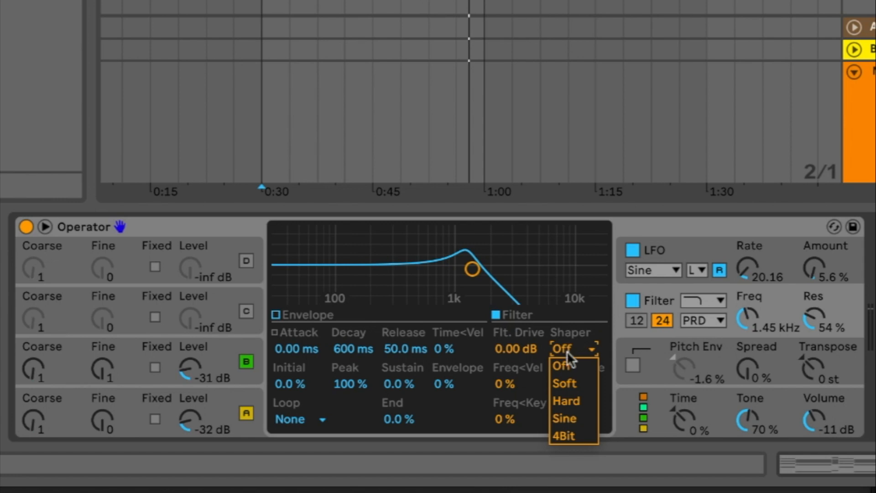
{"action": "left_click", "coordinate": [570, 403]}
{"action": "left_click_drag", "start_coordinate": [515, 349], "coordinate": [516, 321]}
{"action": "left_click_drag", "start_coordinate": [814, 417], "coordinate": [813, 427]}
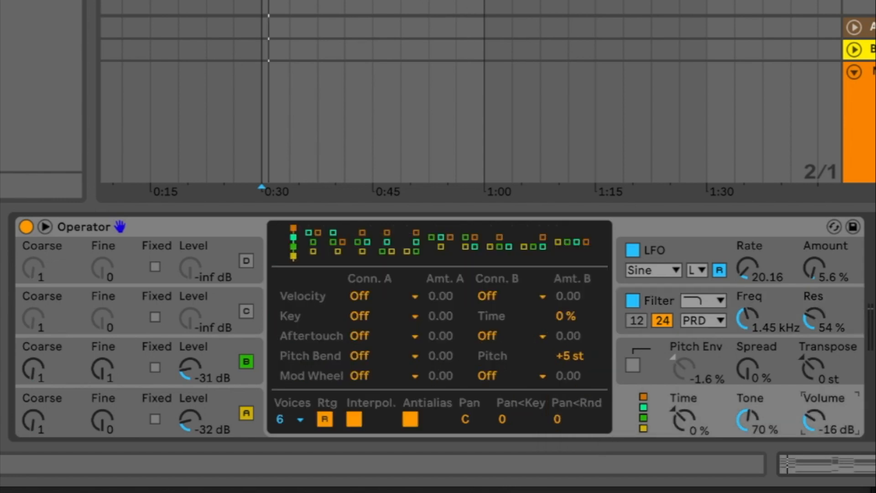
- Set the filter's shaper drive to 9.19 dB and lower Operator's output volume to -33 dB
{"action": "left_click", "coordinate": [839, 306]}
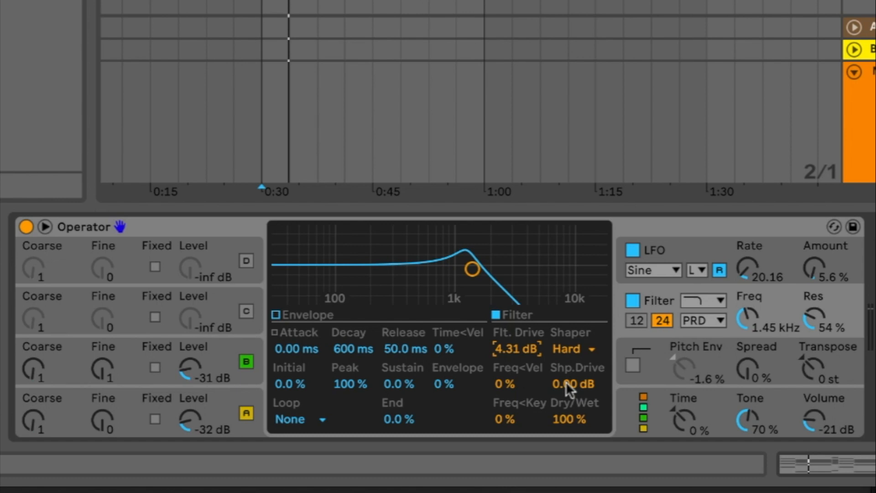
{"action": "mouse_move", "coordinate": [565, 381]}
{"action": "left_mouse_down"}
{"action": "mouse_move", "coordinate": [576, 379]}
{"action": "mouse_move", "coordinate": [569, 381]}
{"action": "left_mouse_up"}
{"action": "left_click", "coordinate": [808, 419]}
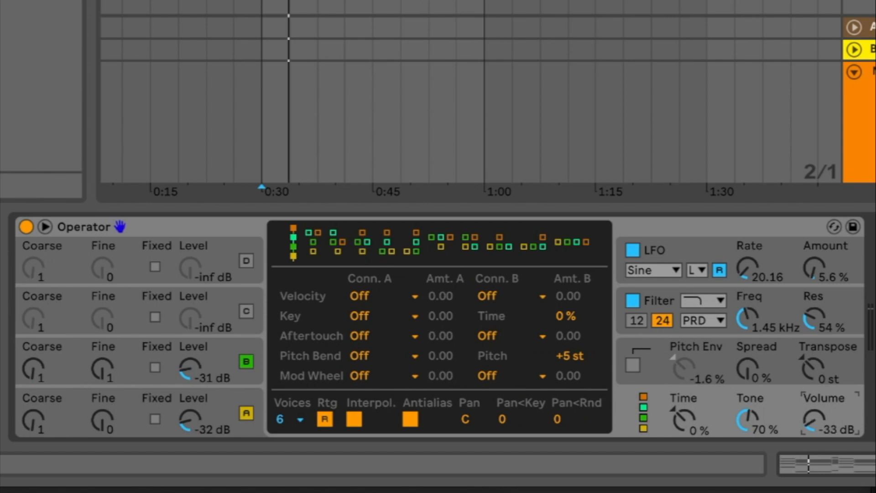
- Set the filter's Freq<Vel to 11 % and Freq<Key to 127 %, with the filter drive at 1.69 dB
{"action": "left_click", "coordinate": [748, 299]}
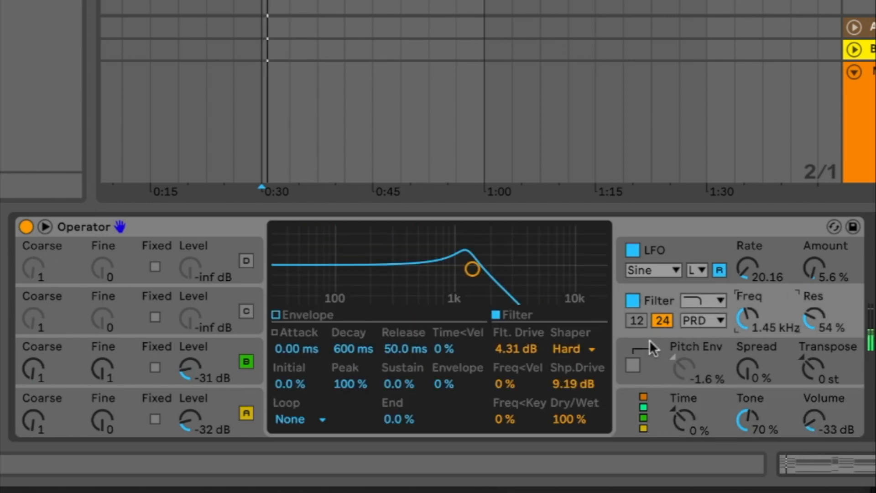
{"action": "mouse_move", "coordinate": [505, 385]}
{"action": "left_mouse_down"}
{"action": "mouse_move", "coordinate": [506, 362]}
{"action": "mouse_move", "coordinate": [506, 378]}
{"action": "left_mouse_up"}
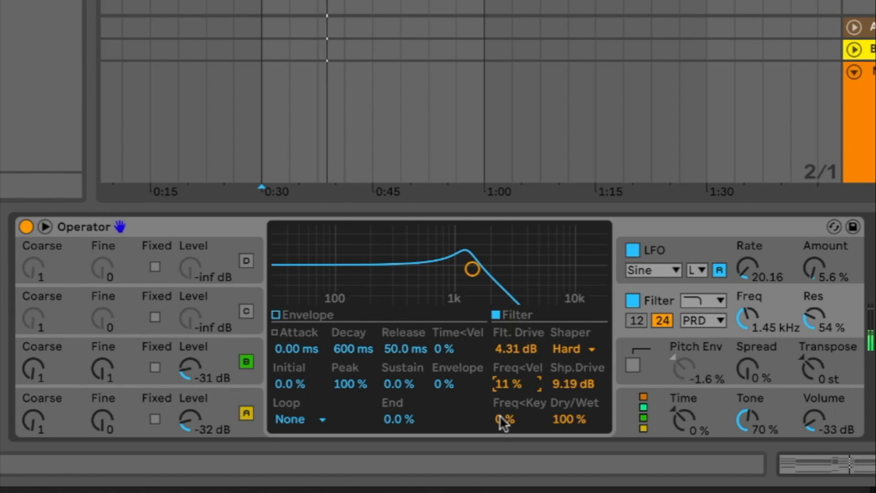
{"action": "left_click_drag", "start_coordinate": [501, 417], "coordinate": [501, 312]}
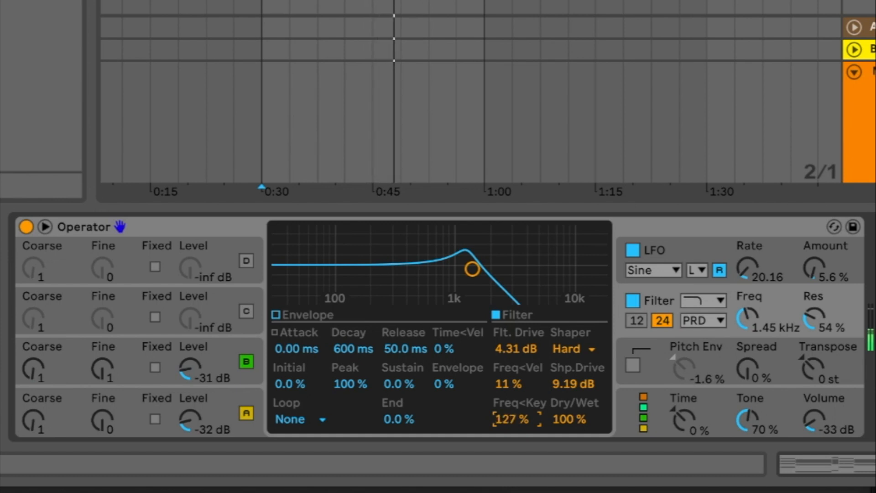
{"action": "left_click", "coordinate": [511, 350]}
{"action": "mouse_move", "coordinate": [511, 349]}
{"action": "left_mouse_down"}
{"action": "mouse_move", "coordinate": [511, 336]}
{"action": "mouse_move", "coordinate": [511, 370]}
{"action": "mouse_move", "coordinate": [511, 345]}
{"action": "left_mouse_up"}
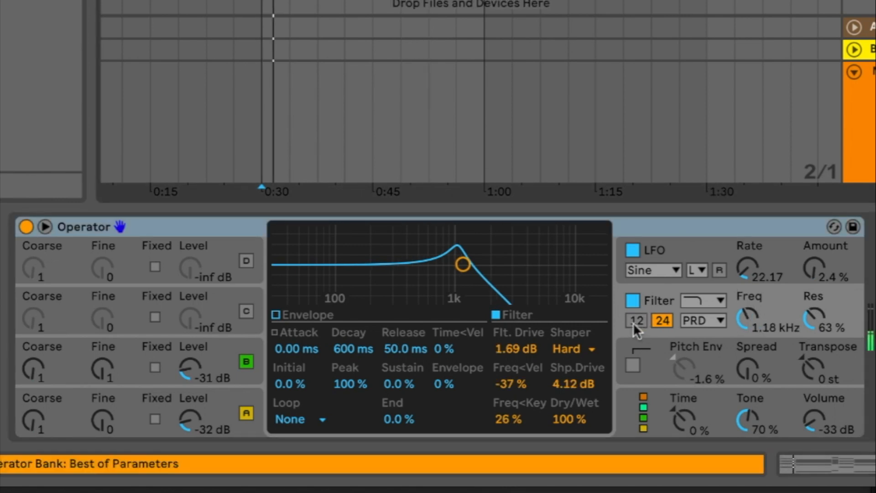
- Set the filter slope to 12 dB, resonance to 80 % and frequency to 3.27 kHz, and the LFO amount to 5.6 %
{"action": "left_click", "coordinate": [635, 320]}
{"action": "mouse_move", "coordinate": [743, 320]}
{"action": "left_mouse_down"}
{"action": "mouse_move", "coordinate": [743, 333]}
{"action": "mouse_move", "coordinate": [743, 314]}
{"action": "left_mouse_up"}
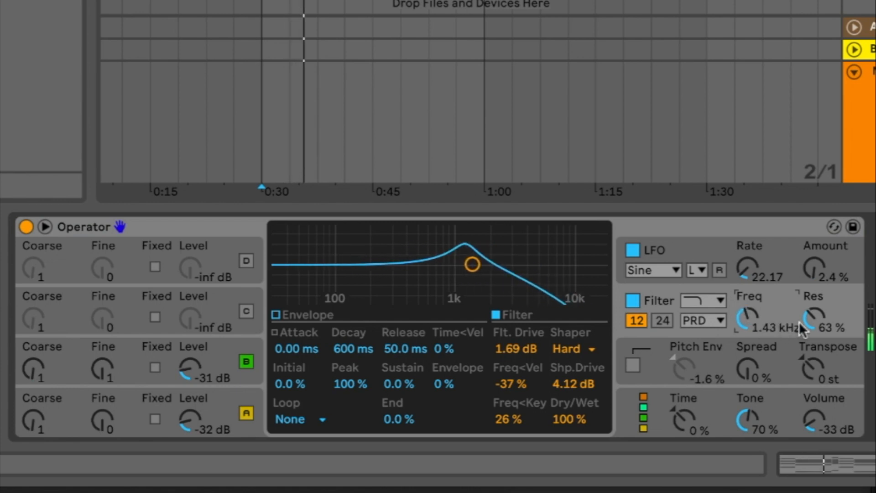
{"action": "left_click_drag", "start_coordinate": [813, 317], "coordinate": [813, 300]}
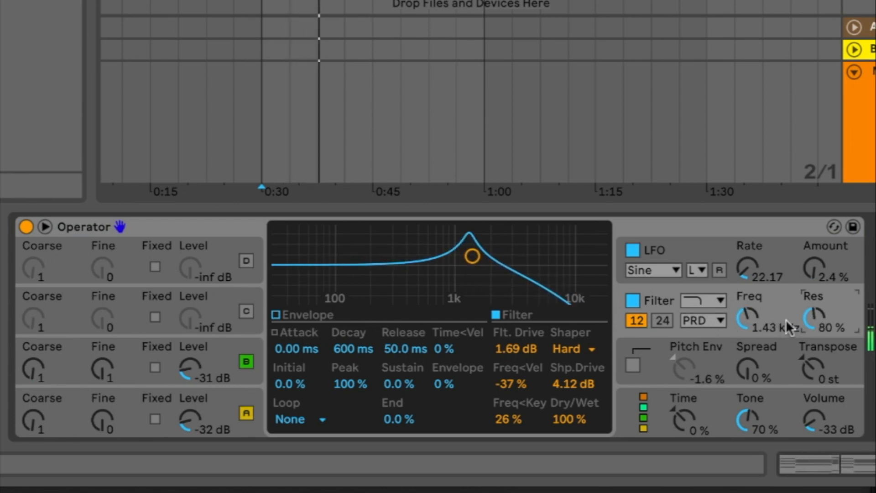
{"action": "left_click_drag", "start_coordinate": [743, 323], "coordinate": [743, 310]}
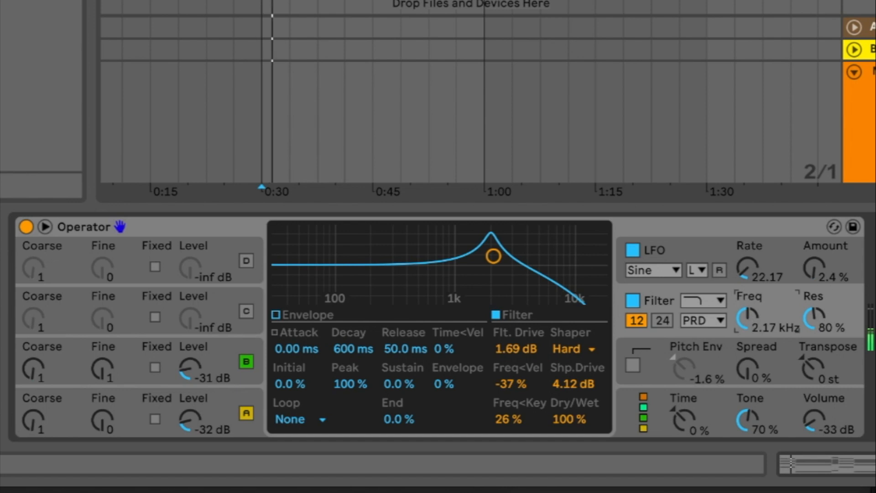
{"action": "mouse_move", "coordinate": [747, 318]}
{"action": "left_mouse_down"}
{"action": "mouse_move", "coordinate": [748, 341]}
{"action": "mouse_move", "coordinate": [747, 301]}
{"action": "left_mouse_up"}
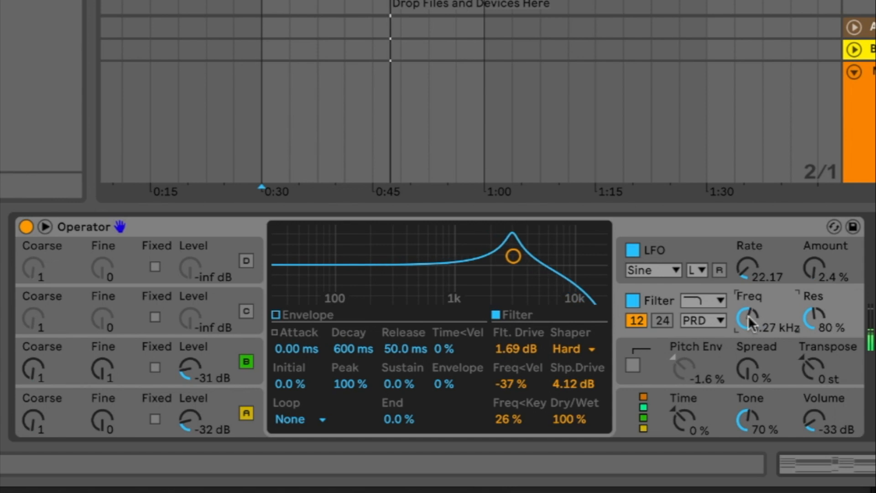
{"action": "left_click_drag", "start_coordinate": [828, 276], "coordinate": [828, 273]}
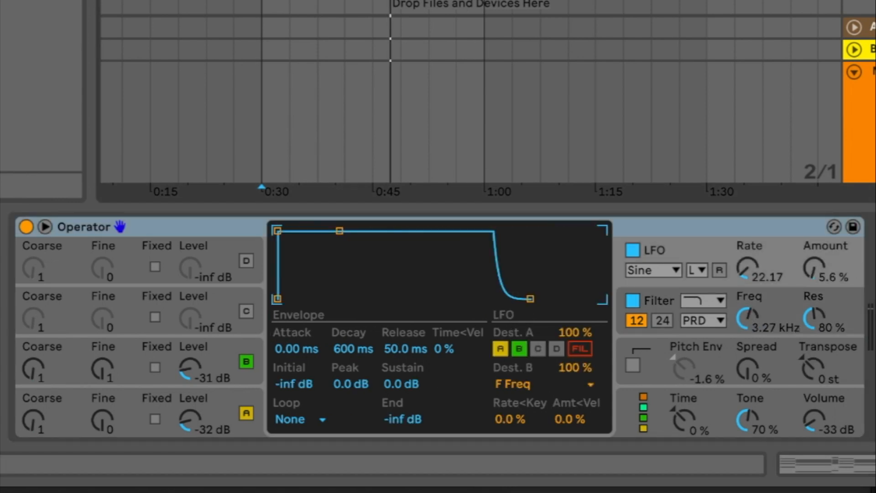
- Add an Echo effect after Operator, set its dry/wet to 18 % and start playback
{"action": "left_click", "coordinate": [1, 28]}
{"action": "scroll", "coordinate": [37, 92], "scroll_direction": "down", "scroll_amount": 3}
{"action": "left_click_drag", "start_coordinate": [157, 139], "coordinate": [398, 157]}
{"action": "left_click_drag", "start_coordinate": [820, 406], "coordinate": [817, 398]}
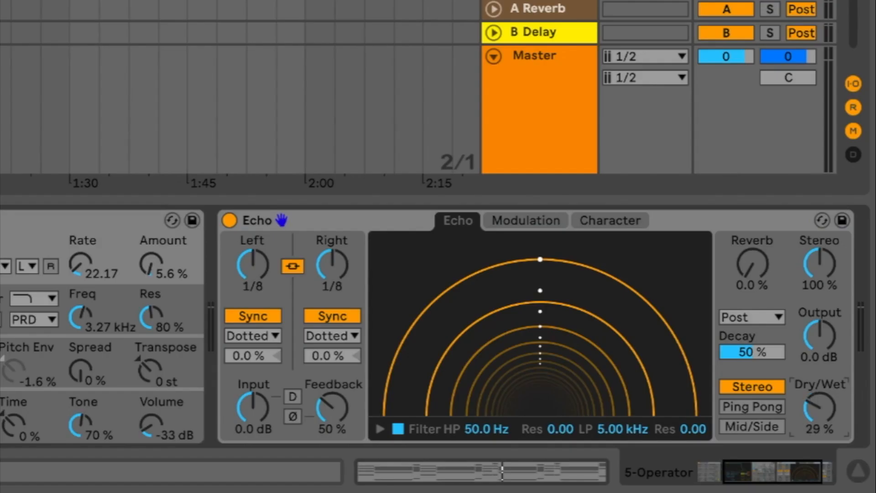
{"action": "key", "text": "space"}
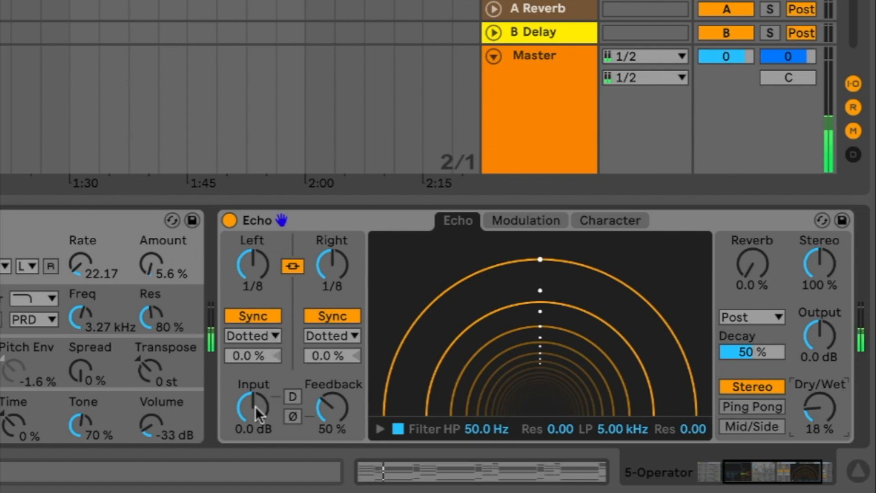
- Set Echo's input to -4.4 dB, feedback to 38 % and linked delay times to 1/4, and enable the D and Ø switches
{"action": "left_click_drag", "start_coordinate": [256, 406], "coordinate": [256, 413]}
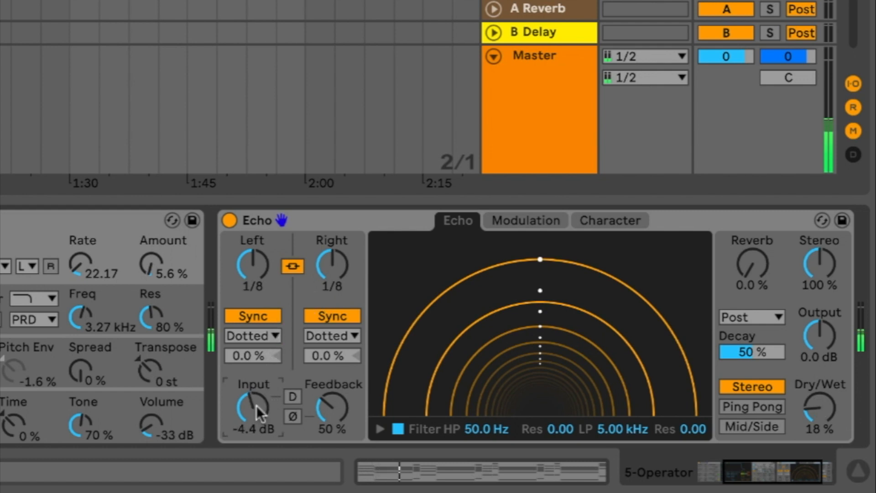
{"action": "left_click", "coordinate": [288, 394]}
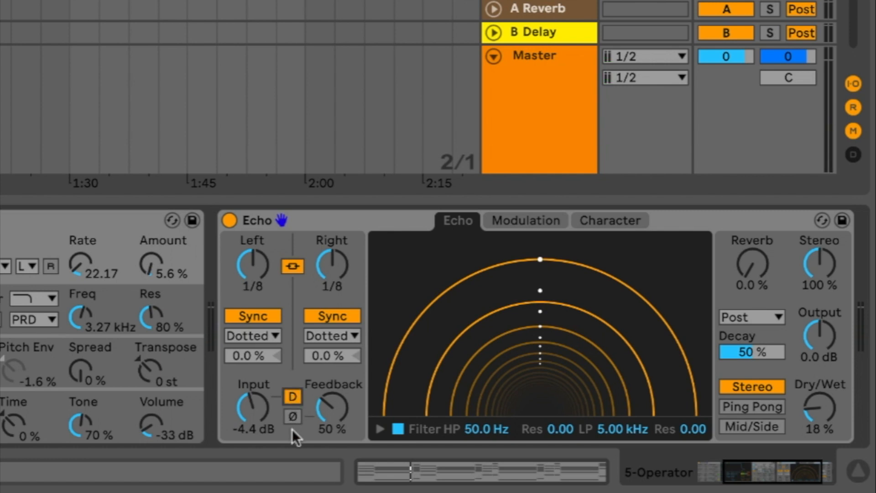
{"action": "left_click", "coordinate": [292, 415]}
{"action": "mouse_move", "coordinate": [331, 409]}
{"action": "left_mouse_down"}
{"action": "mouse_move", "coordinate": [331, 426]}
{"action": "mouse_move", "coordinate": [332, 405]}
{"action": "left_mouse_up"}
{"action": "mouse_move", "coordinate": [252, 265]}
{"action": "left_mouse_down"}
{"action": "mouse_move", "coordinate": [253, 312]}
{"action": "mouse_move", "coordinate": [253, 249]}
{"action": "left_mouse_up"}
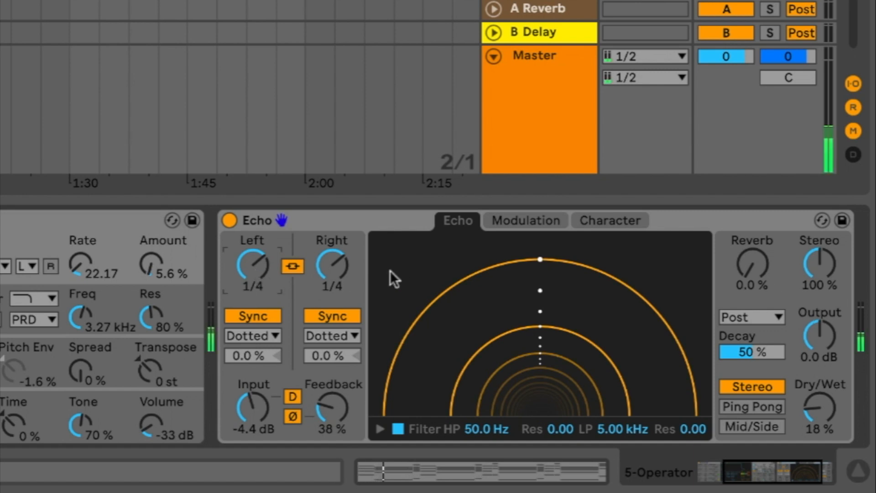
- Unlink Echo's delay times, set the right one to 1/2 and feedback to 18 %, and lower Operator's filter frequency to 404 Hz
{"action": "left_click_drag", "start_coordinate": [75, 314], "coordinate": [76, 334]}
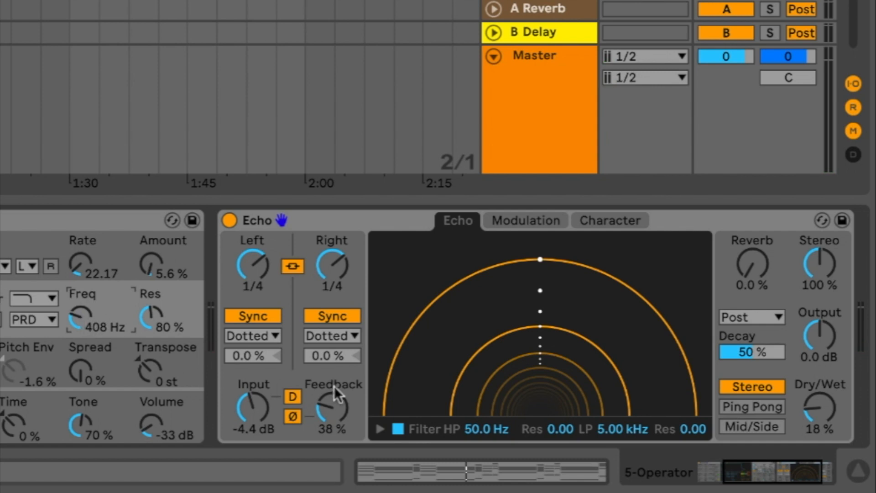
{"action": "left_click", "coordinate": [289, 270]}
{"action": "left_click_drag", "start_coordinate": [332, 265], "coordinate": [332, 257]}
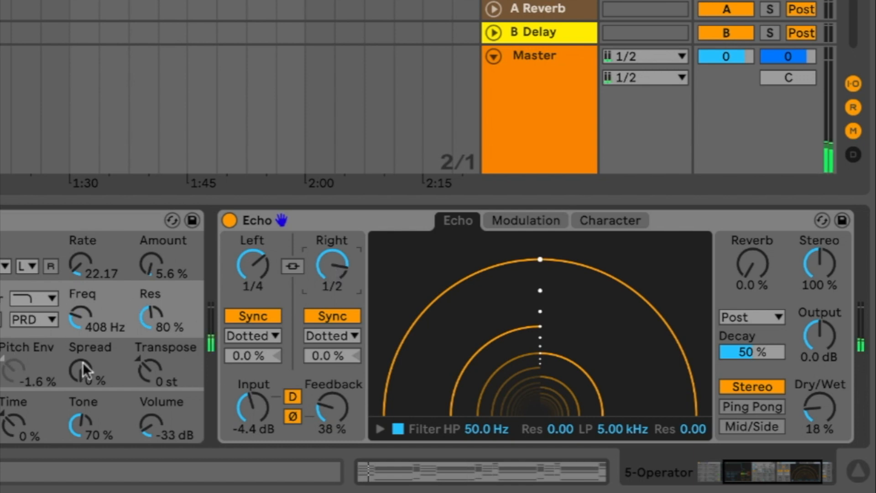
{"action": "mouse_move", "coordinate": [82, 327]}
{"action": "left_mouse_down"}
{"action": "mouse_move", "coordinate": [82, 313]}
{"action": "mouse_move", "coordinate": [82, 338]}
{"action": "left_mouse_up"}
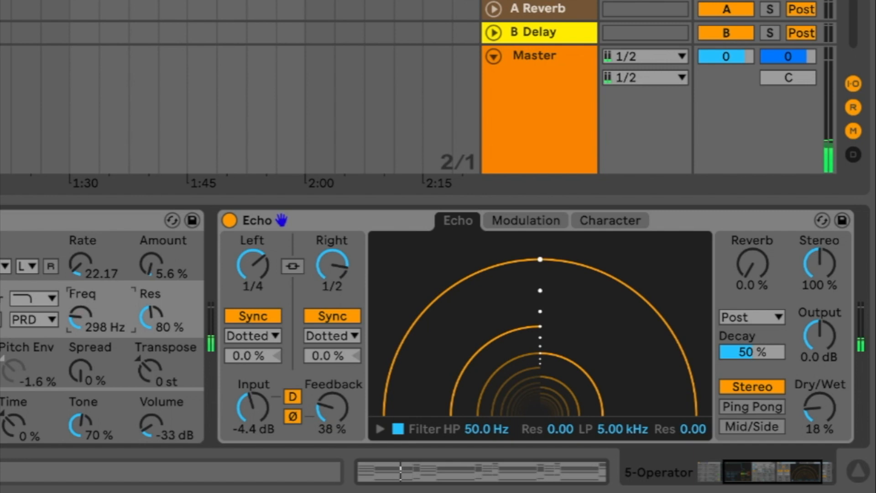
{"action": "left_click_drag", "start_coordinate": [82, 338], "coordinate": [82, 330]}
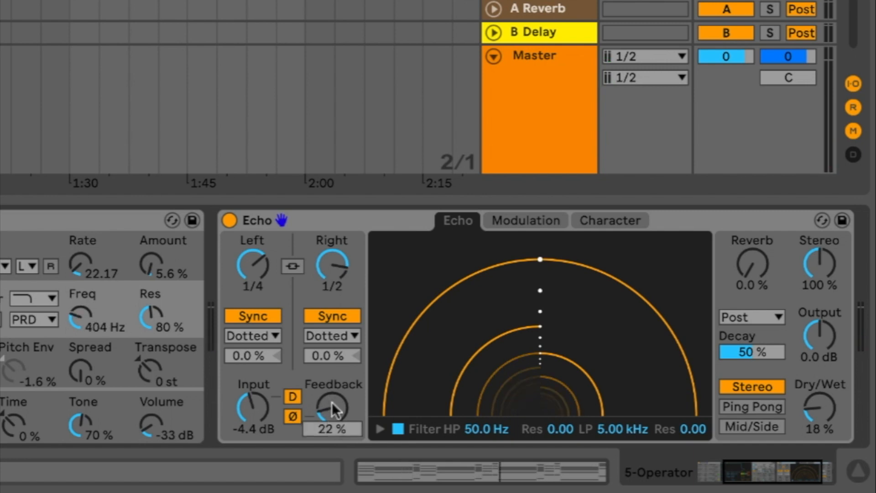
{"action": "left_click_drag", "start_coordinate": [330, 404], "coordinate": [330, 406]}
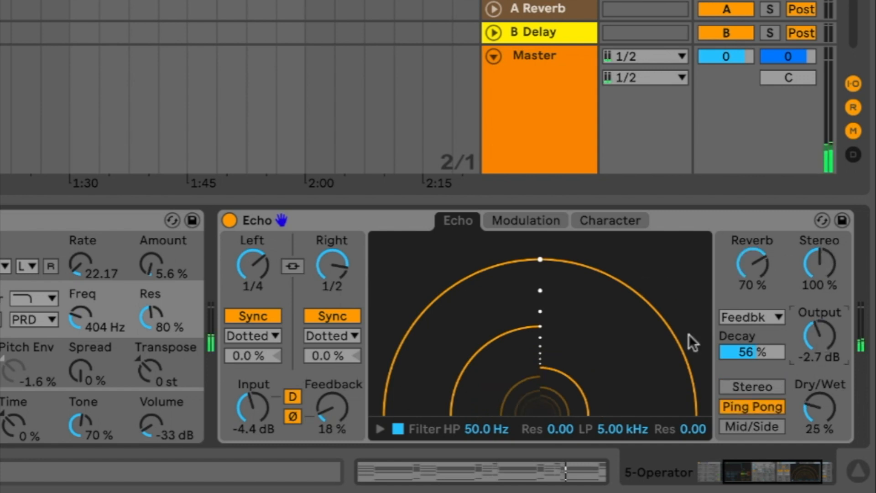
- Raise Operator's filter resonance to 90 % and set the filter frequency to 784 Hz
{"action": "mouse_move", "coordinate": [75, 317]}
{"action": "left_mouse_down"}
{"action": "mouse_move", "coordinate": [76, 292]}
{"action": "mouse_move", "coordinate": [75, 315]}
{"action": "left_mouse_up"}
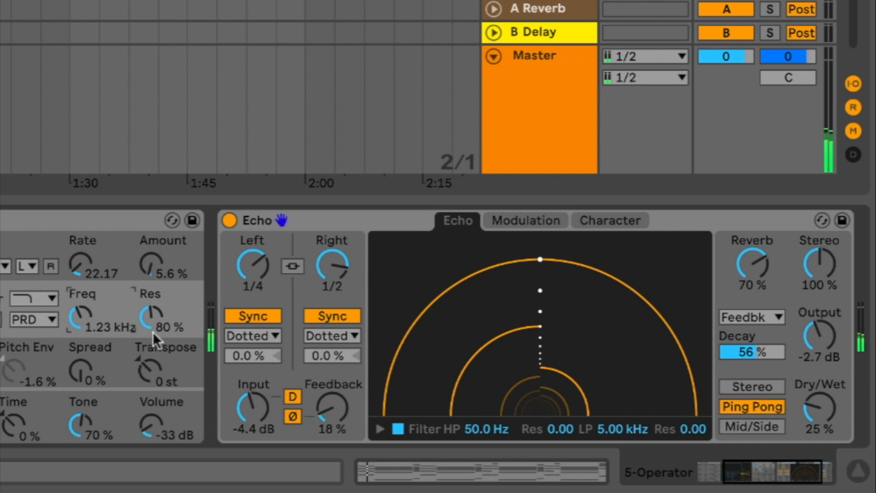
{"action": "left_click_drag", "start_coordinate": [153, 335], "coordinate": [105, 295]}
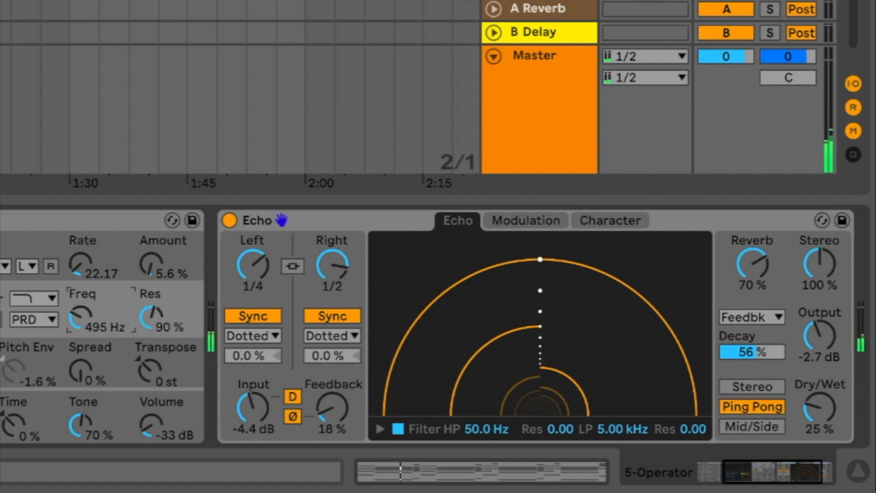
{"action": "left_click_drag", "start_coordinate": [105, 295], "coordinate": [104, 293]}
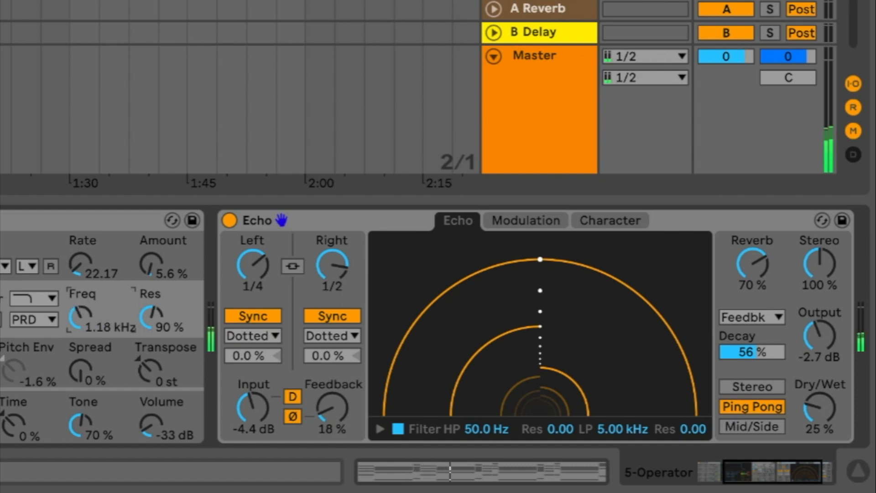
{"action": "left_click_drag", "start_coordinate": [105, 292], "coordinate": [105, 294]}
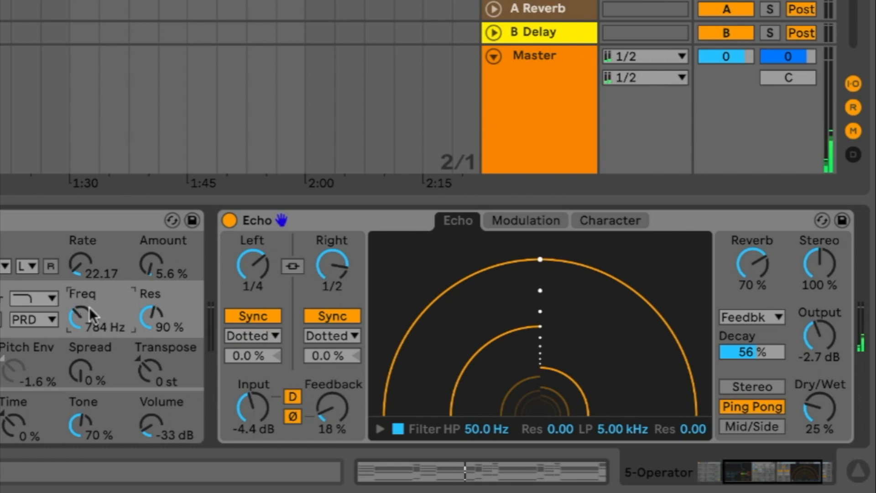
- Set Echo's reverb to 0 % and its dry/wet mix to 21 %
{"action": "left_click", "coordinate": [753, 264]}
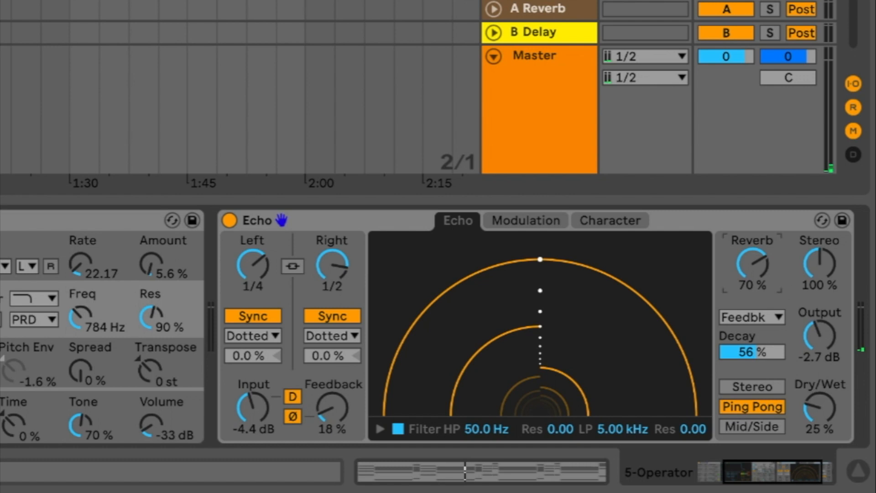
{"action": "mouse_move", "coordinate": [770, 278]}
{"action": "left_mouse_down"}
{"action": "mouse_move", "coordinate": [770, 296]}
{"action": "mouse_move", "coordinate": [768, 274]}
{"action": "left_mouse_up"}
{"action": "left_click", "coordinate": [845, 405]}
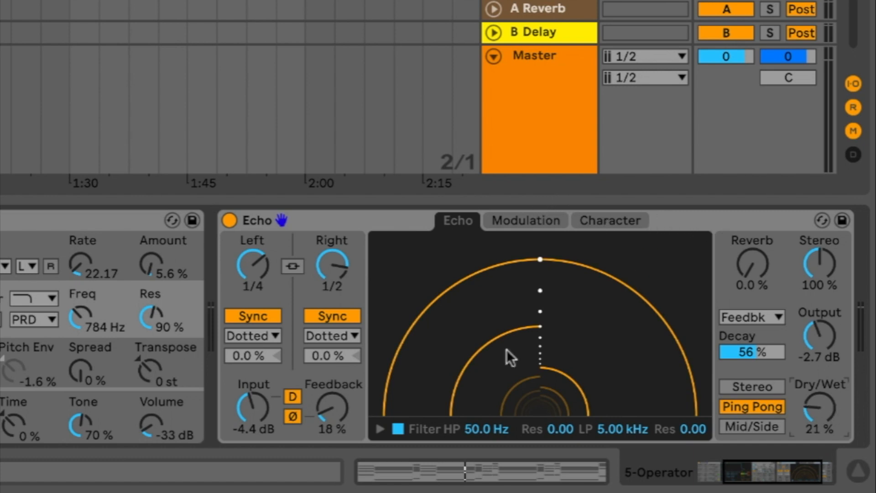
- Set Echo's filter to HP 264 Hz with Res 0.04 and LP 3.87 kHz with Res 0.22, and Operator's filter frequency to 708 Hz
{"action": "left_click", "coordinate": [378, 427]}
{"action": "left_click_drag", "start_coordinate": [419, 406], "coordinate": [500, 403]}
{"action": "left_click_drag", "start_coordinate": [637, 407], "coordinate": [626, 366]}
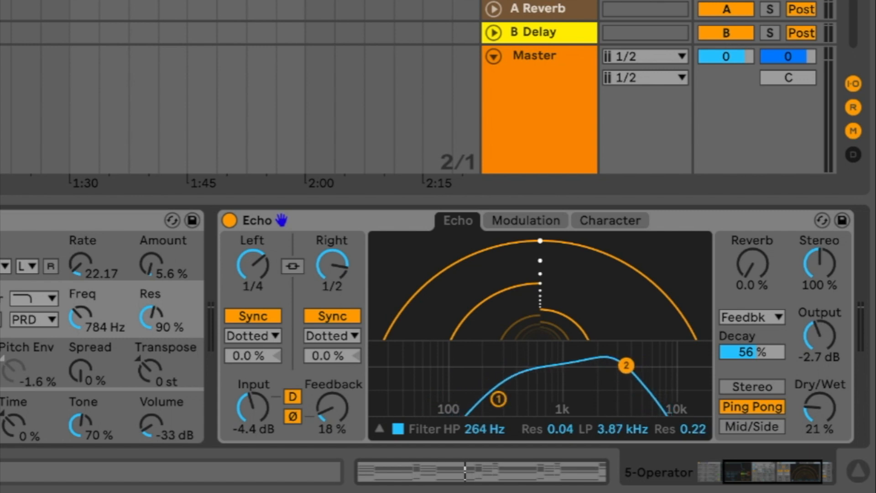
{"action": "left_click_drag", "start_coordinate": [89, 312], "coordinate": [89, 342]}
{"action": "mouse_move", "coordinate": [81, 318]}
{"action": "left_mouse_down"}
{"action": "mouse_move", "coordinate": [80, 305]}
{"action": "mouse_move", "coordinate": [81, 337]}
{"action": "mouse_move", "coordinate": [80, 315]}
{"action": "mouse_move", "coordinate": [73, 326]}
{"action": "left_mouse_up"}
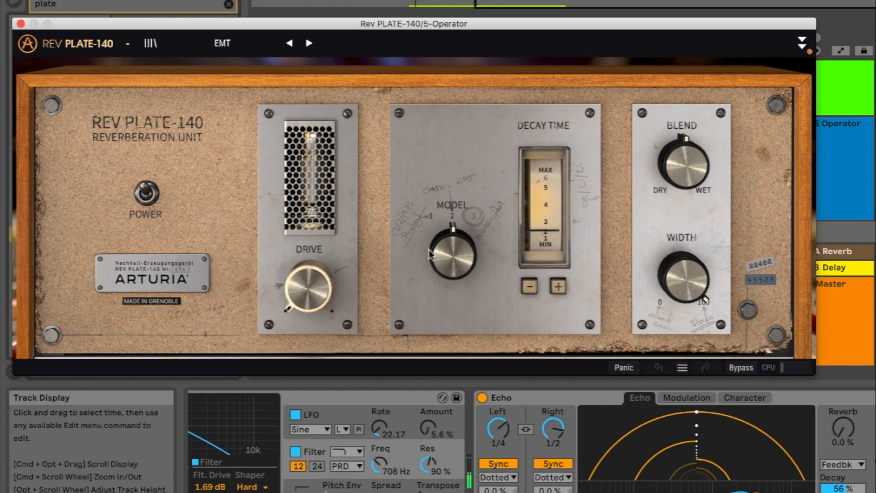
- On the Rev PLATE-140, select model 1, raise the drive, set the decay time to 4 and reduce the width to about 50
{"action": "left_click_drag", "start_coordinate": [449, 261], "coordinate": [451, 279]}
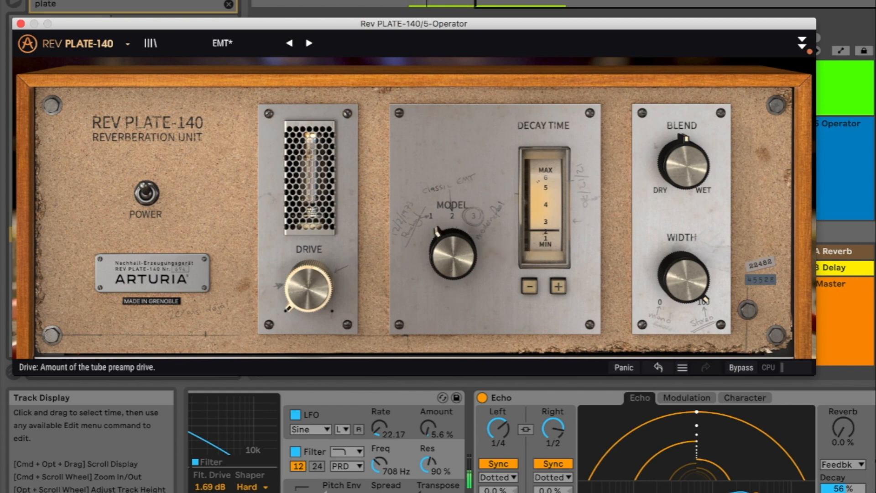
{"action": "left_click_drag", "start_coordinate": [311, 289], "coordinate": [310, 273]}
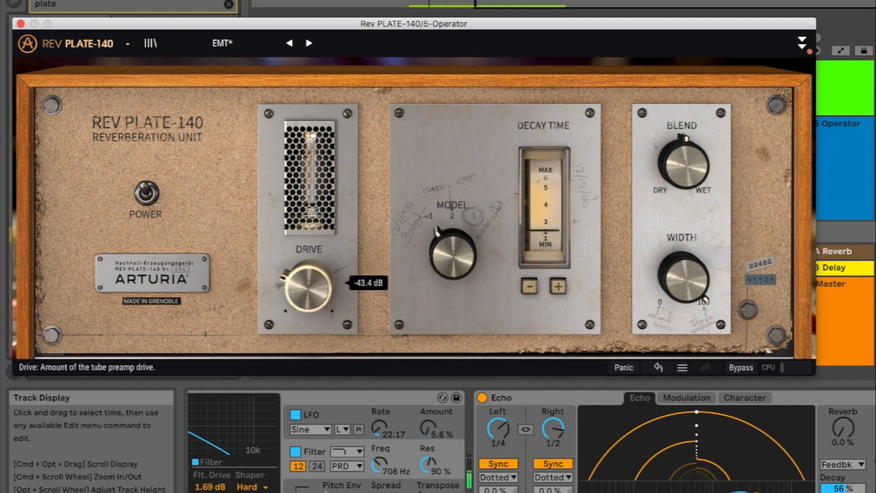
{"action": "left_click", "coordinate": [559, 286]}
{"action": "left_click", "coordinate": [560, 286]}
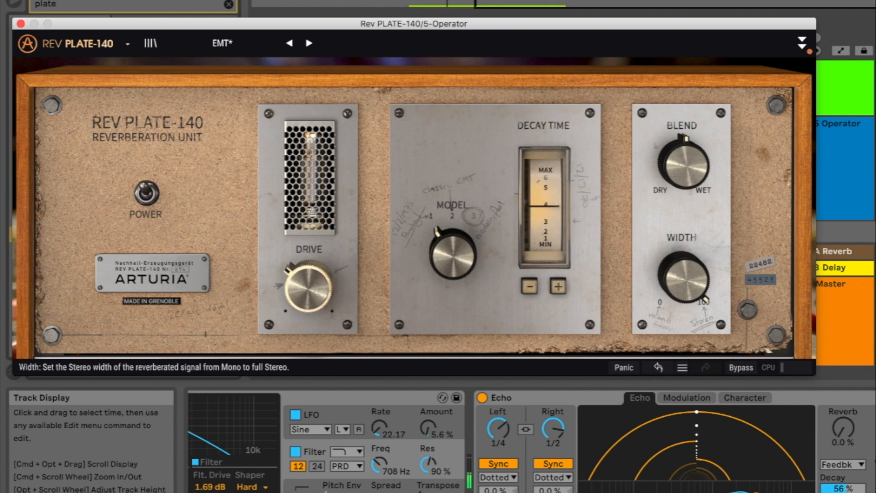
{"action": "left_click_drag", "start_coordinate": [707, 267], "coordinate": [707, 307]}
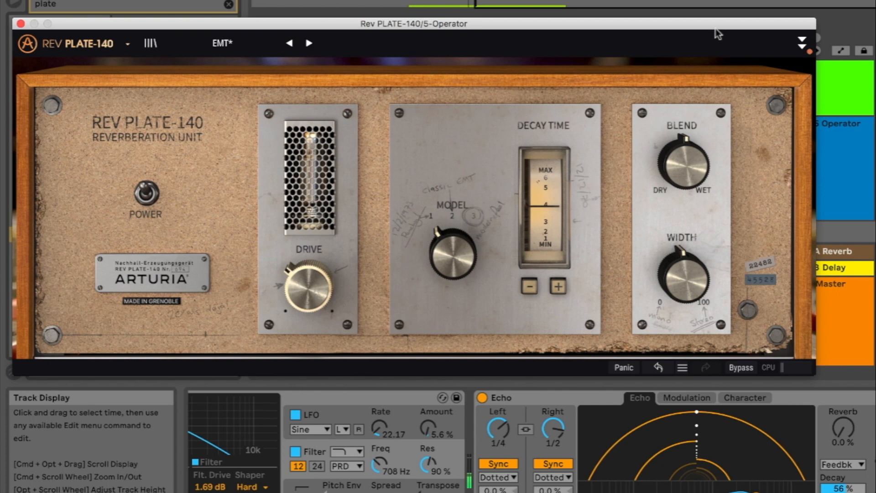
- Lower the plate reverb's blend to about 0.12 and open its extended controls
{"action": "mouse_move", "coordinate": [380, 463]}
{"action": "left_mouse_down"}
{"action": "mouse_move", "coordinate": [379, 446]}
{"action": "mouse_move", "coordinate": [379, 463]}
{"action": "left_mouse_up"}
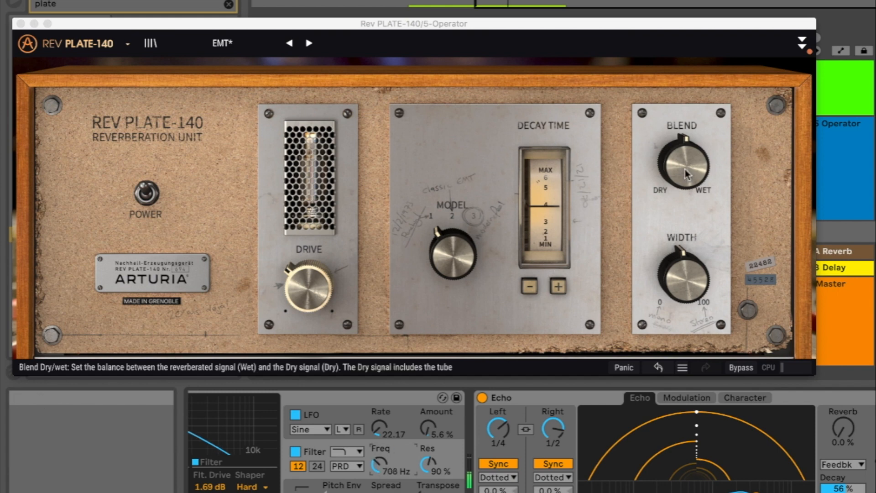
{"action": "mouse_move", "coordinate": [686, 177]}
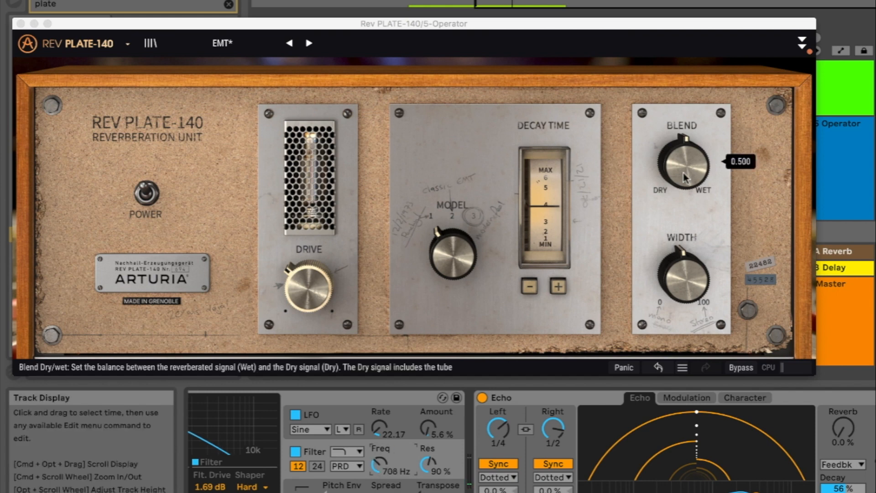
{"action": "left_click", "coordinate": [801, 43]}
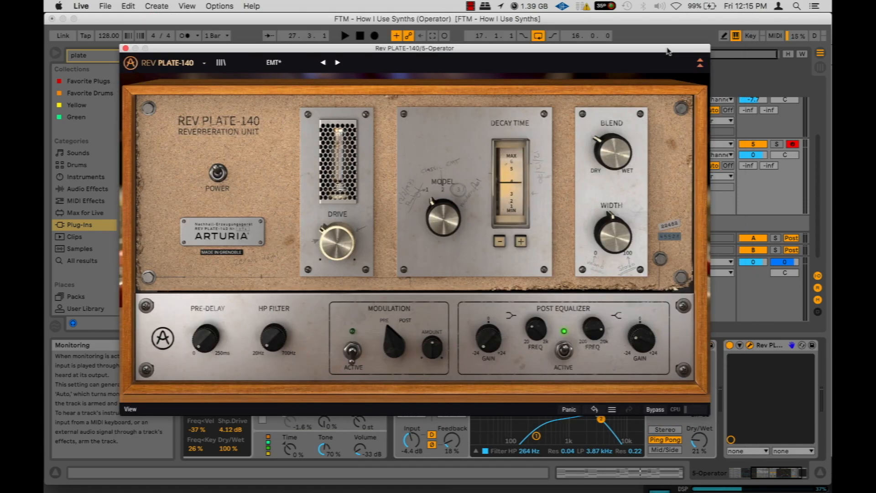
- Adjust the plate reverb's pre-delay and set its HP filter to about 208 Hz
{"action": "left_click_drag", "start_coordinate": [197, 327], "coordinate": [197, 280]}
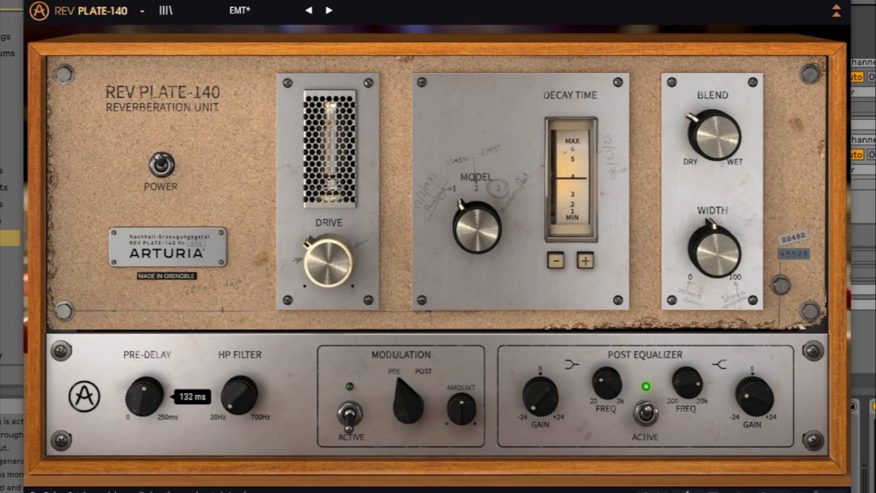
{"action": "left_click_drag", "start_coordinate": [139, 355], "coordinate": [138, 383]}
{"action": "left_click_drag", "start_coordinate": [229, 415], "coordinate": [228, 354]}
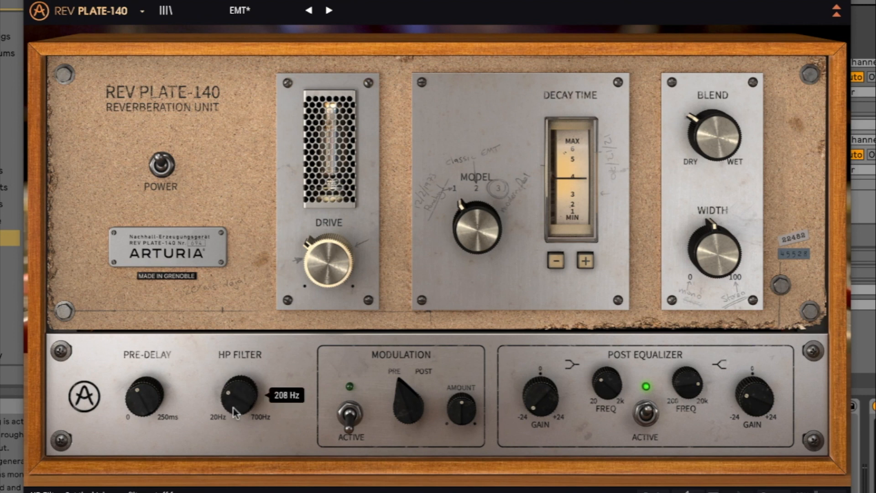
- Activate the plate reverb's modulation, set it to POST and raise the modulation amount
{"action": "left_click", "coordinate": [347, 411]}
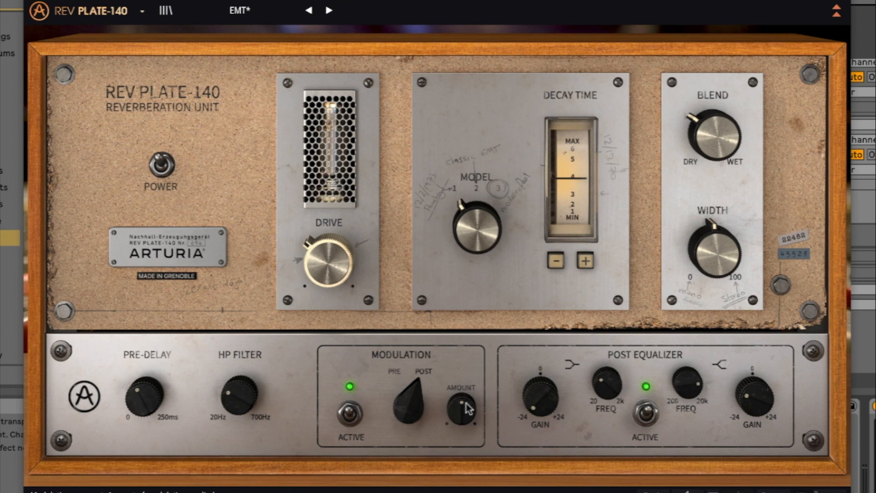
{"action": "left_click_drag", "start_coordinate": [461, 406], "coordinate": [461, 385]}
{"action": "mouse_move", "coordinate": [720, 133]}
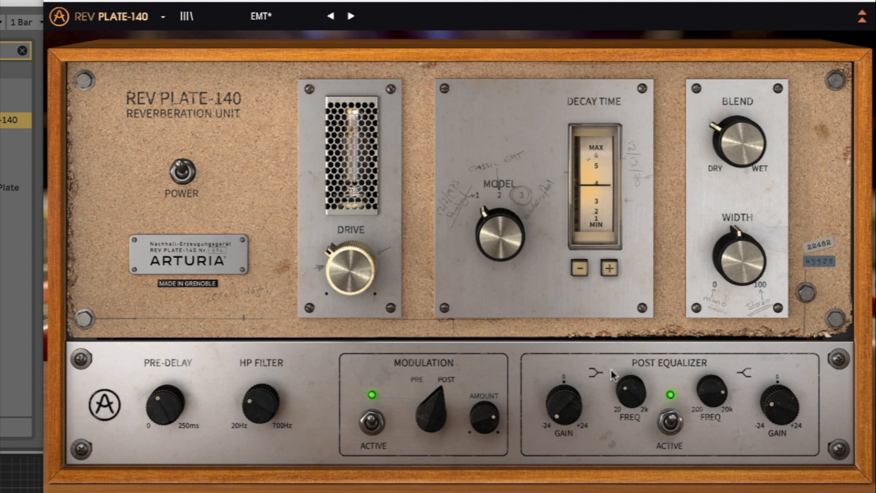
- Adjust the gain and frequency of the post equalizer's low band
{"action": "left_click_drag", "start_coordinate": [576, 409], "coordinate": [576, 400]}
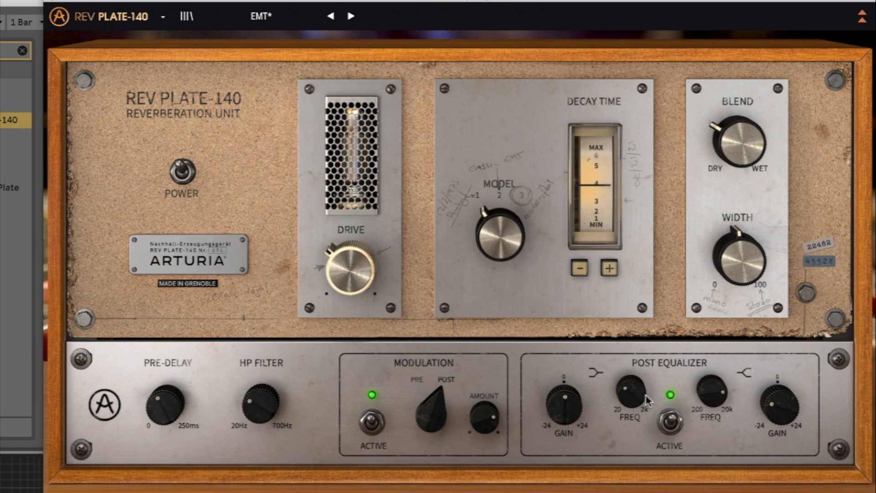
{"action": "left_click_drag", "start_coordinate": [573, 399], "coordinate": [573, 382]}
{"action": "left_click_drag", "start_coordinate": [623, 401], "coordinate": [624, 380]}
{"action": "left_click_drag", "start_coordinate": [563, 389], "coordinate": [545, 465]}
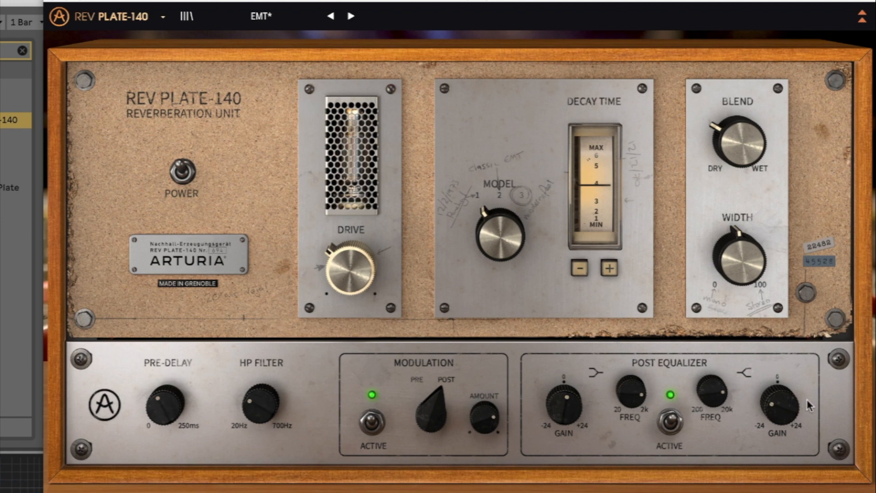
- Adjust the gain of the post equalizer's high band
{"action": "left_click_drag", "start_coordinate": [779, 403], "coordinate": [779, 372]}
{"action": "mouse_move", "coordinate": [712, 388]}
{"action": "mouse_move", "coordinate": [712, 389]}
{"action": "left_mouse_down"}
{"action": "mouse_move", "coordinate": [712, 378]}
{"action": "mouse_move", "coordinate": [712, 401]}
{"action": "mouse_move", "coordinate": [712, 389]}
{"action": "left_mouse_up"}
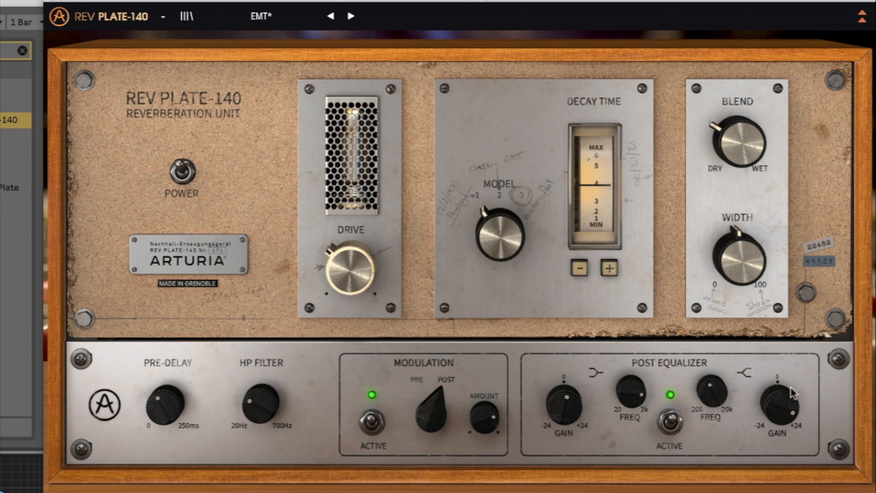
{"action": "left_click_drag", "start_coordinate": [780, 402], "coordinate": [788, 410]}
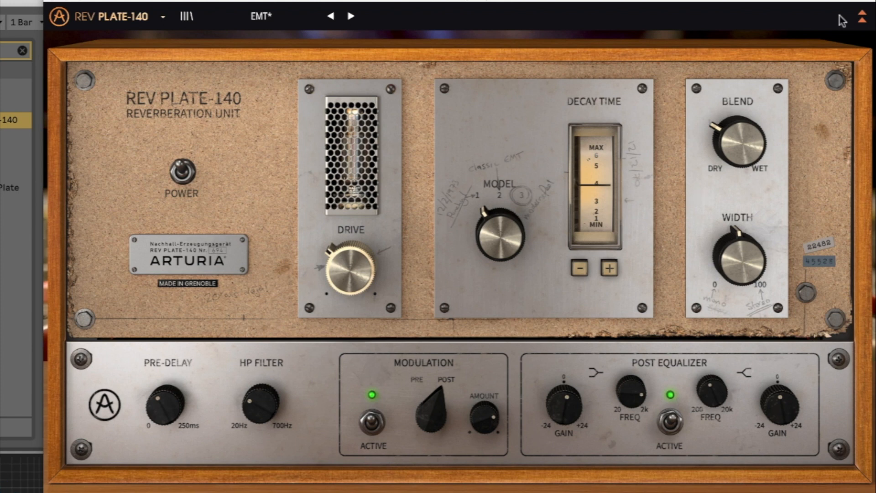
- Raise the reverb's decay time to 5 and lower its blend to 0.065
{"action": "mouse_move", "coordinate": [746, 142]}
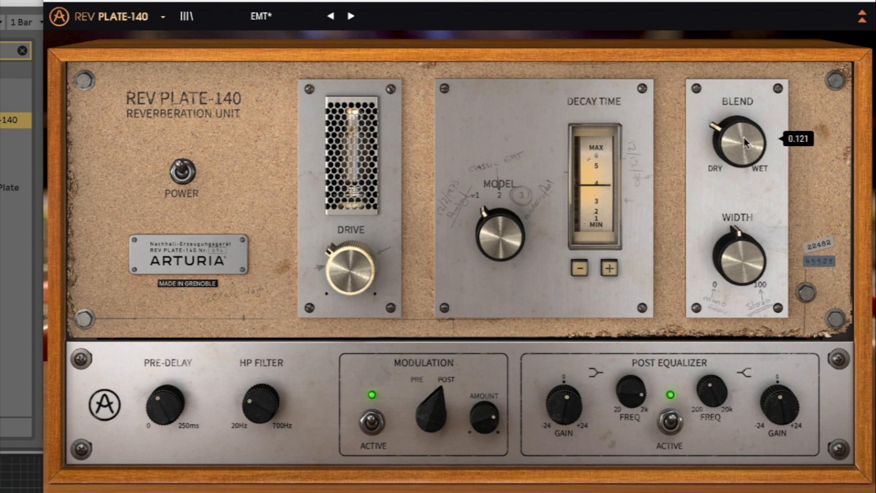
{"action": "left_click", "coordinate": [616, 268]}
{"action": "left_click", "coordinate": [579, 267]}
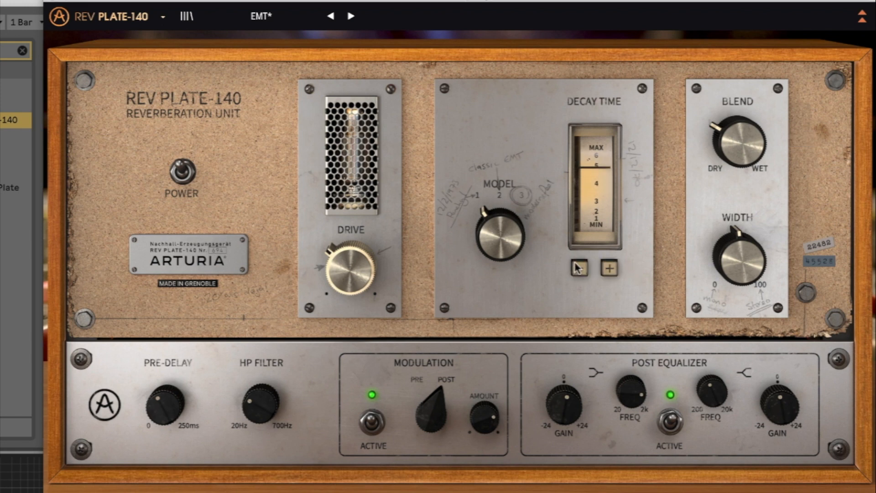
{"action": "left_click_drag", "start_coordinate": [746, 133], "coordinate": [746, 140]}
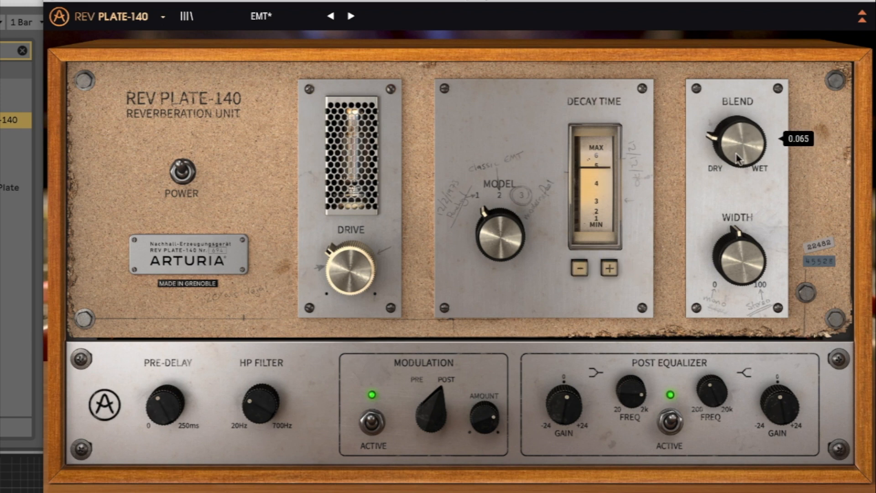
- Try higher drive settings on the plate reverb, bring the drive to about -9.58 dB and close the plugin window
{"action": "scroll", "coordinate": [350, 288], "scroll_direction": "up", "scroll_amount": 8}
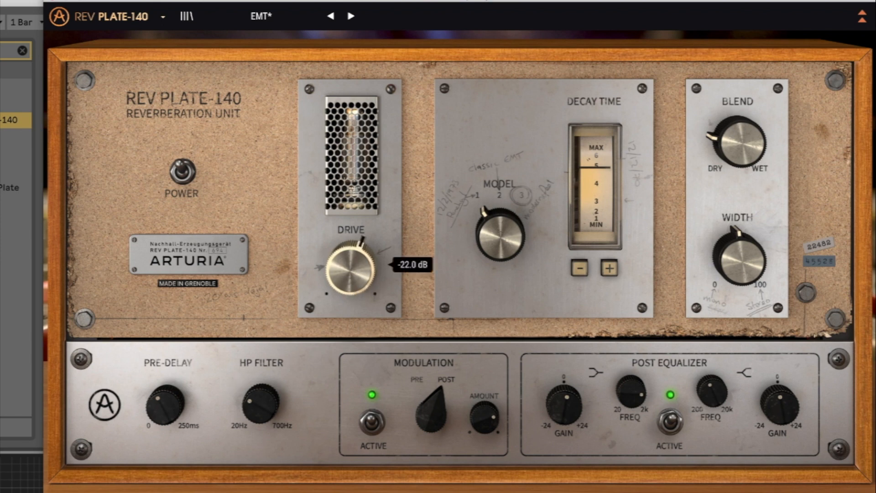
{"action": "scroll", "coordinate": [361, 272], "scroll_direction": "up", "scroll_amount": 10}
{"action": "scroll", "coordinate": [350, 269], "scroll_direction": "up", "scroll_amount": 5}
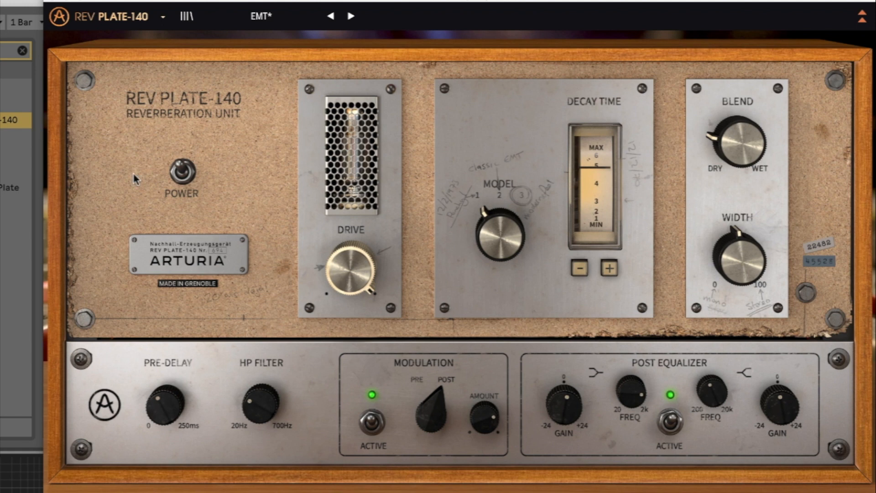
{"action": "left_click_drag", "start_coordinate": [351, 269], "coordinate": [350, 287]}
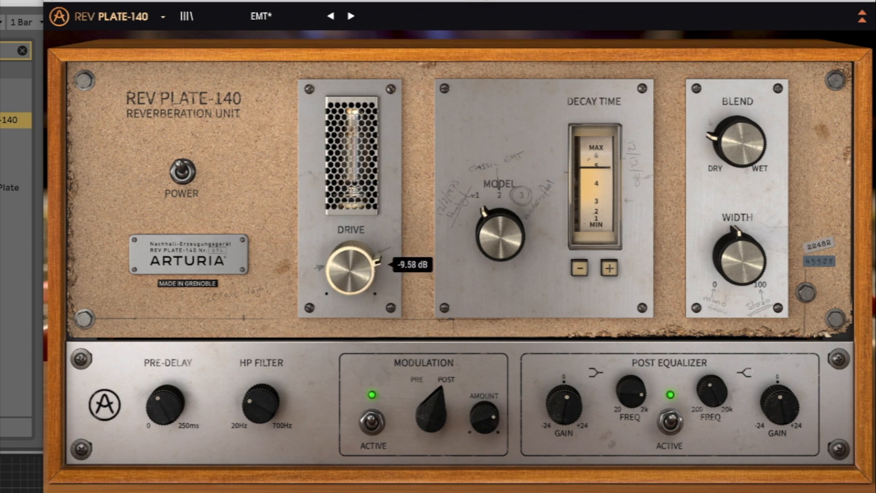
{"action": "left_click", "coordinate": [51, 1]}
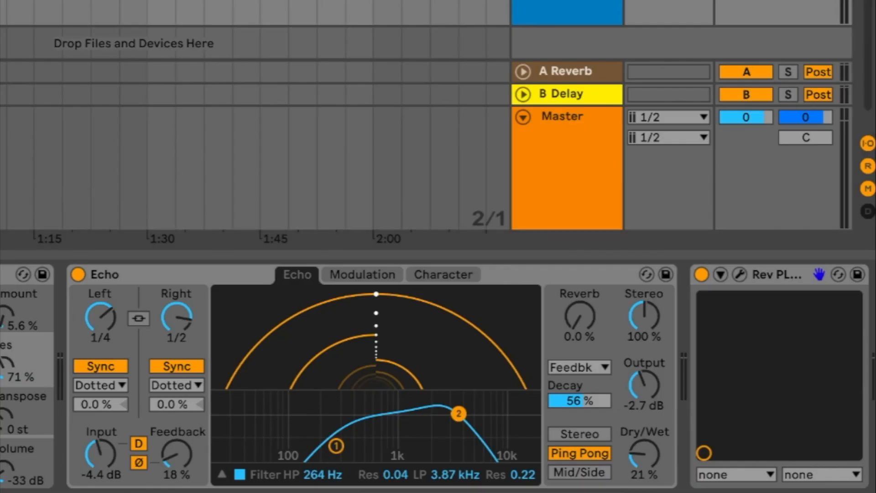
- Add Erosion after the plate reverb and set its amount to 200
{"action": "key", "text": "Return"}
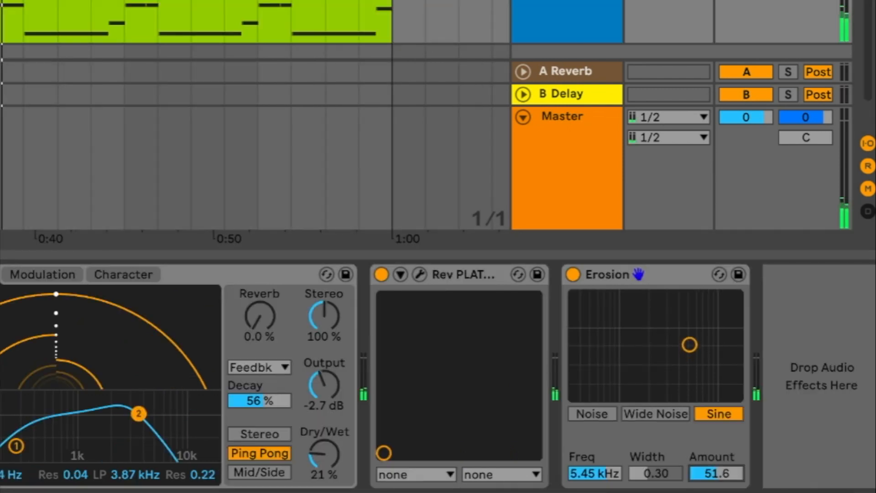
{"action": "left_click_drag", "start_coordinate": [709, 473], "coordinate": [710, 440]}
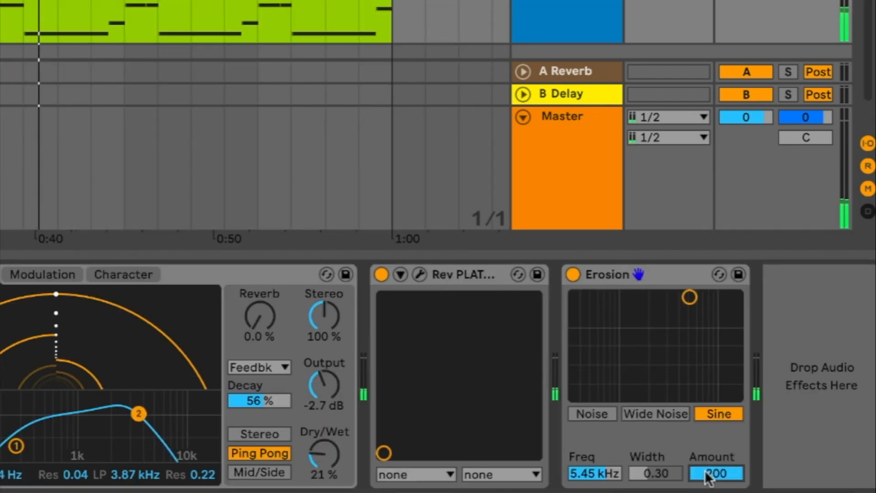
- Raise Operator's filter frequency to 1.87 kHz
{"action": "scroll", "coordinate": [192, 330], "scroll_direction": "up", "scroll_amount": 6}
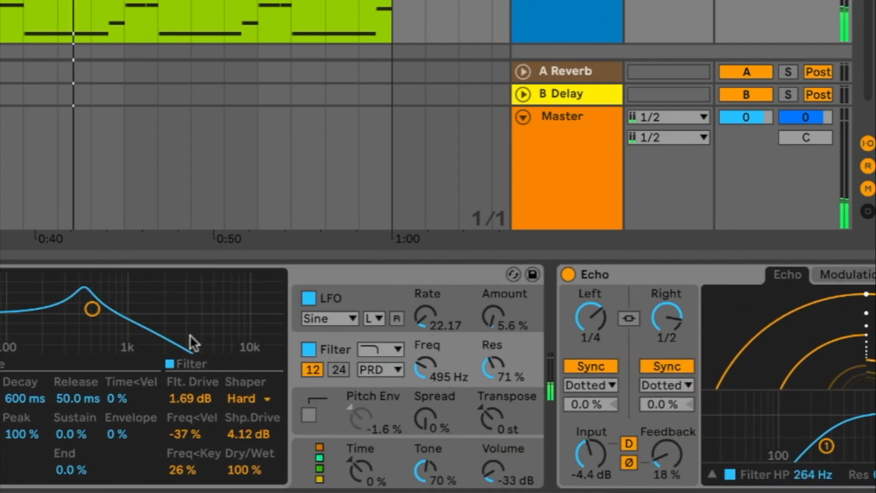
{"action": "left_click_drag", "start_coordinate": [442, 351], "coordinate": [442, 297]}
{"action": "scroll", "coordinate": [635, 300], "scroll_direction": "down", "scroll_amount": 8}
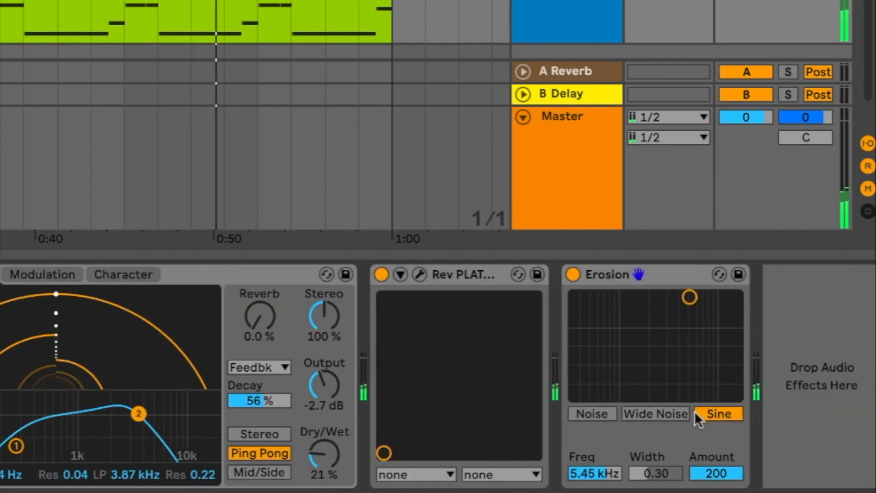
- Set Erosion's frequency to 2.18 kHz and its amount to 0.60, and play the loop
{"action": "left_click_drag", "start_coordinate": [598, 473], "coordinate": [598, 488]}
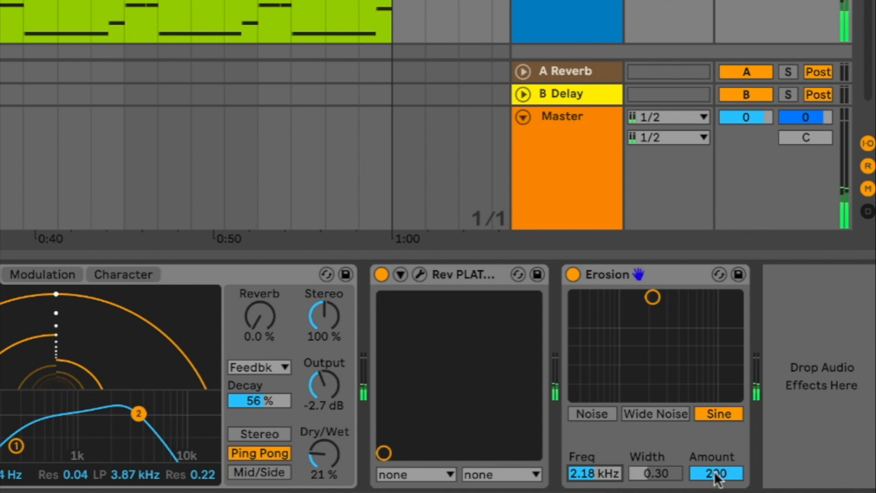
{"action": "left_click_drag", "start_coordinate": [716, 476], "coordinate": [716, 491]}
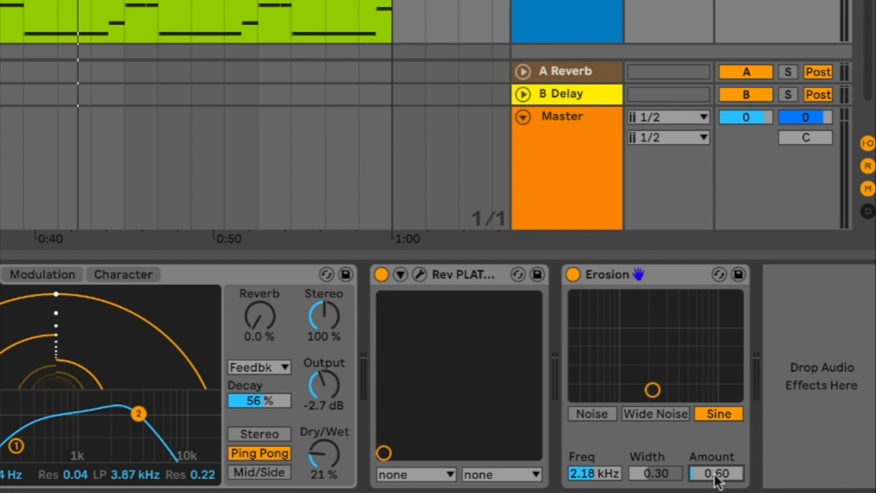
{"action": "key", "text": "space"}
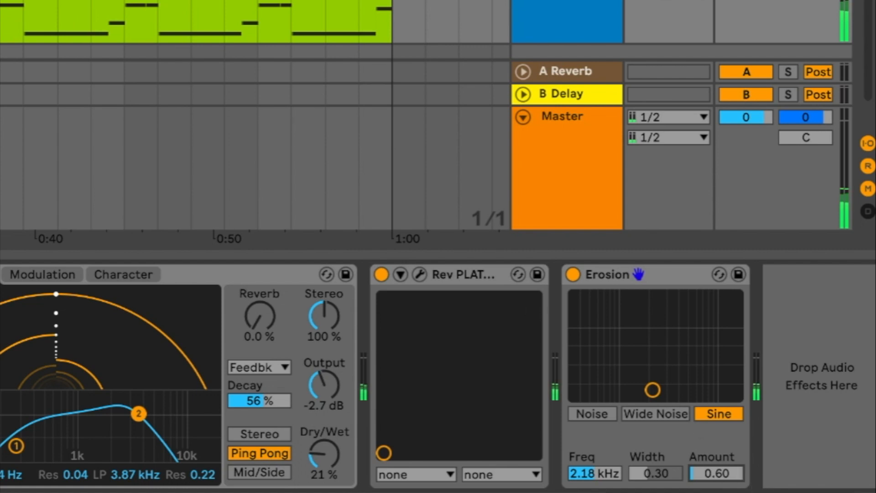
- Set Operator's filter frequency to 1.06 kHz and its resonance to 85 %
{"action": "scroll", "coordinate": [438, 375], "scroll_direction": "left", "scroll_amount": 9}
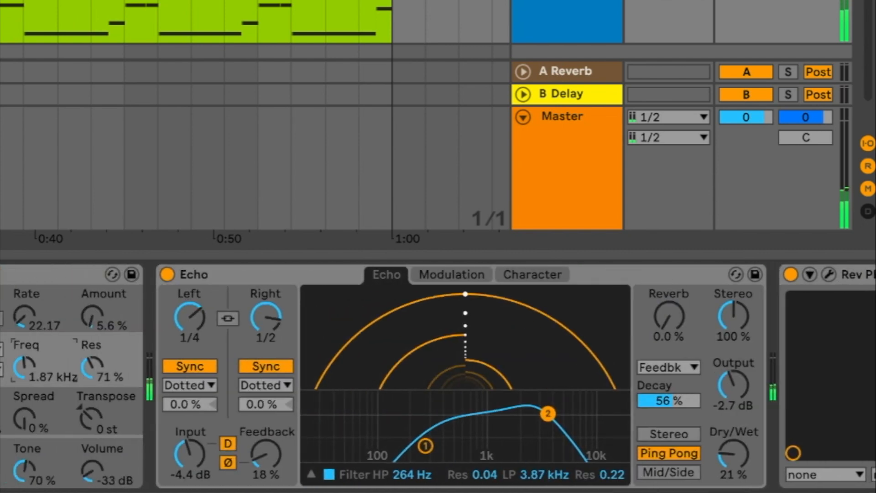
{"action": "mouse_move", "coordinate": [24, 367]}
{"action": "left_mouse_down"}
{"action": "mouse_move", "coordinate": [24, 381]}
{"action": "mouse_move", "coordinate": [25, 364]}
{"action": "left_mouse_up"}
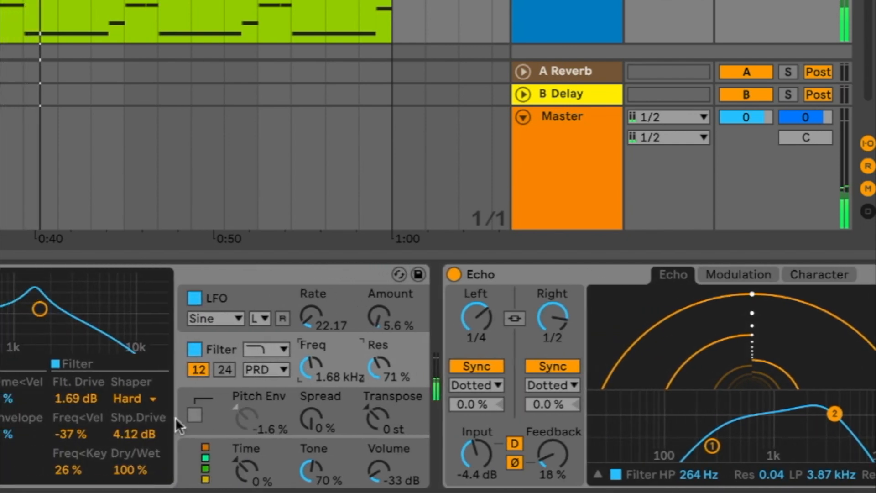
{"action": "left_click_drag", "start_coordinate": [378, 365], "coordinate": [379, 354]}
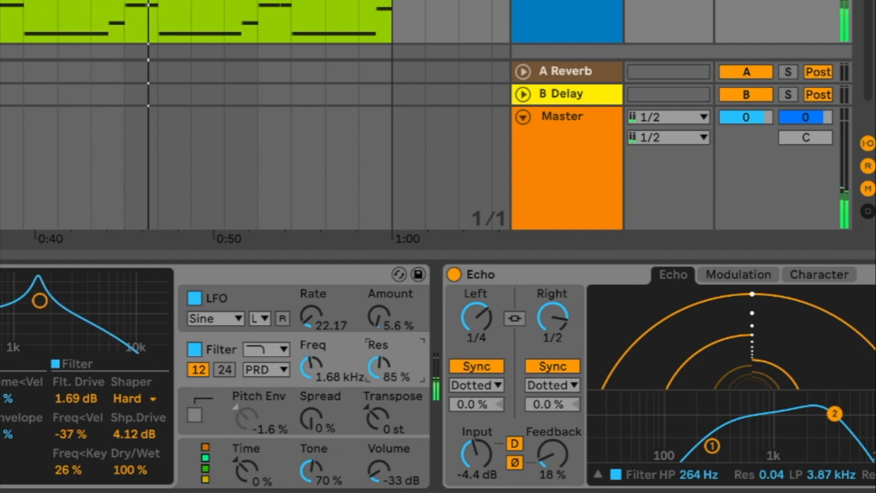
{"action": "mouse_move", "coordinate": [320, 365]}
{"action": "left_mouse_down"}
{"action": "mouse_move", "coordinate": [320, 356]}
{"action": "mouse_move", "coordinate": [321, 368]}
{"action": "left_mouse_up"}
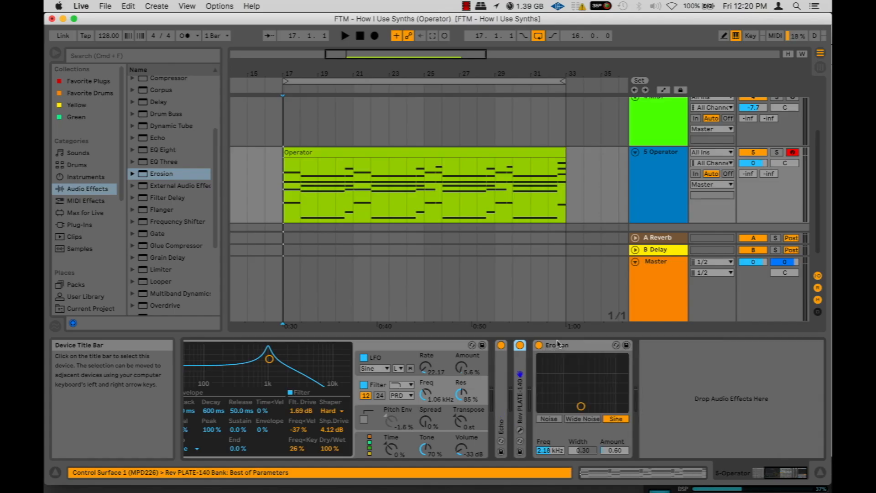
- Collapse Erosion and, on the Tape plugin, try slow and fast tape speeds and settle on 3 3/4 IPS
{"action": "double_click", "coordinate": [580, 345]}
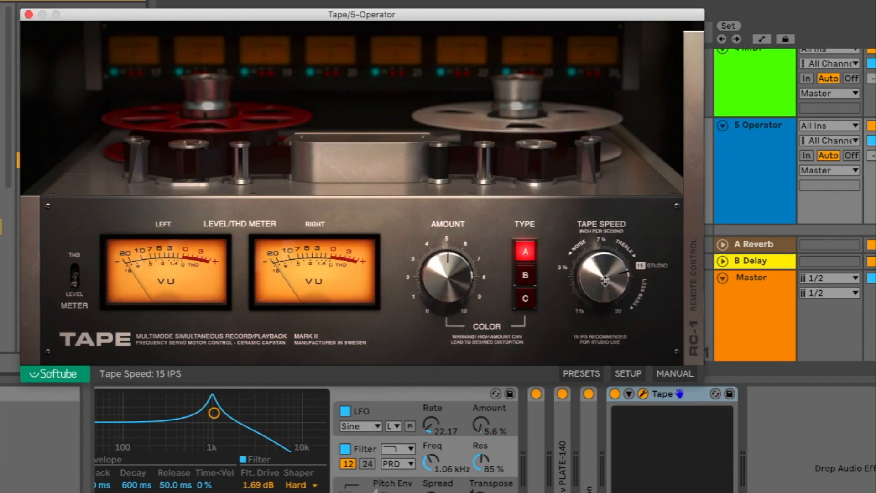
{"action": "left_click_drag", "start_coordinate": [552, 263], "coordinate": [533, 300]}
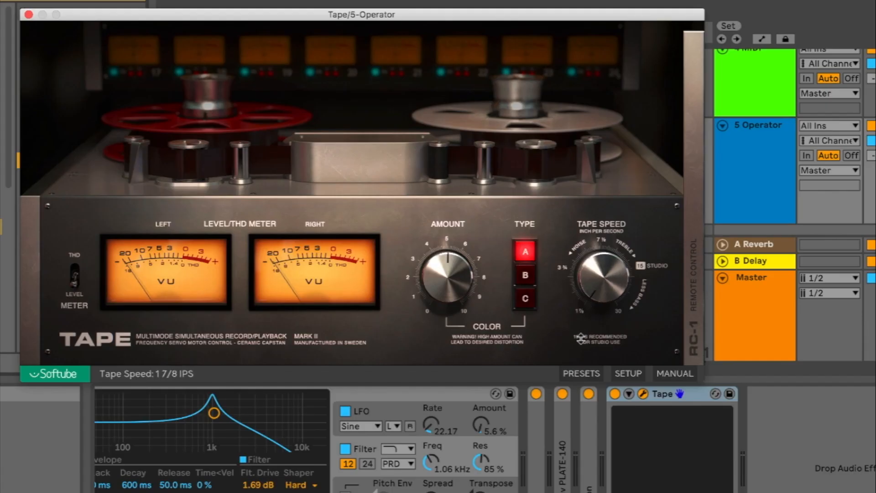
{"action": "left_click_drag", "start_coordinate": [580, 339], "coordinate": [567, 304]}
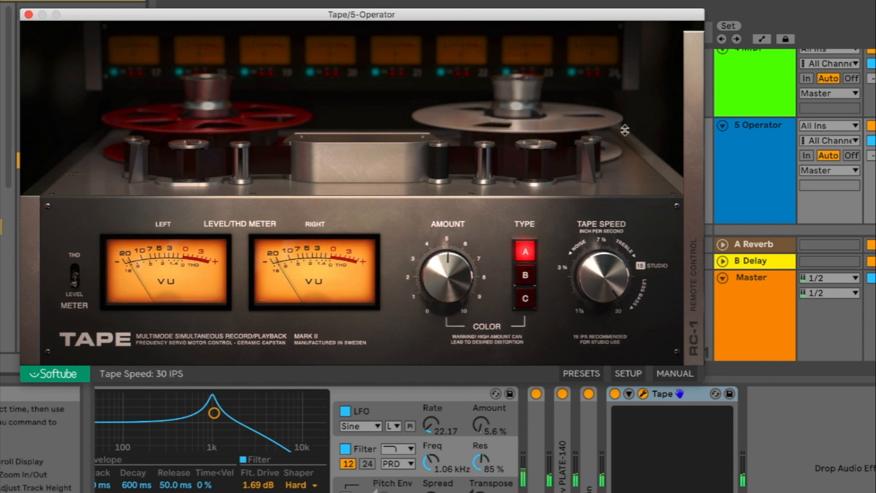
{"action": "left_click_drag", "start_coordinate": [625, 130], "coordinate": [616, 192]}
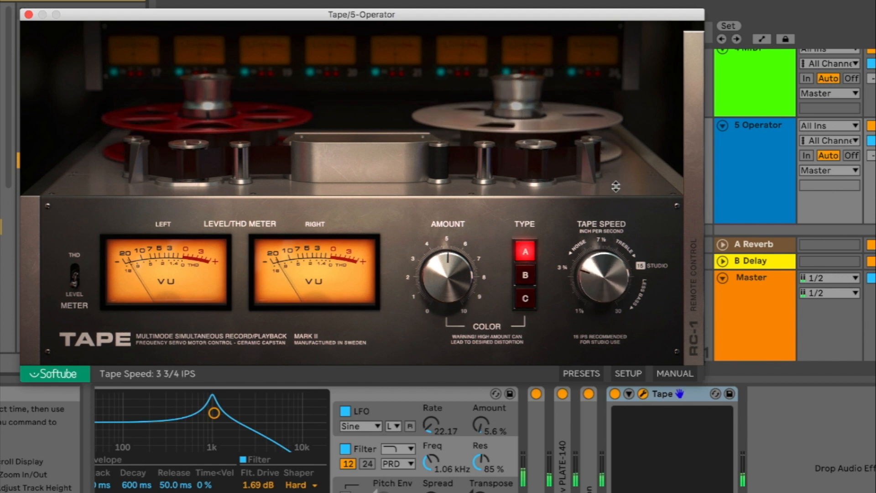
- Set Tape's color type to C and its color amount to 7.3
{"action": "left_click", "coordinate": [525, 275]}
{"action": "left_click", "coordinate": [524, 298]}
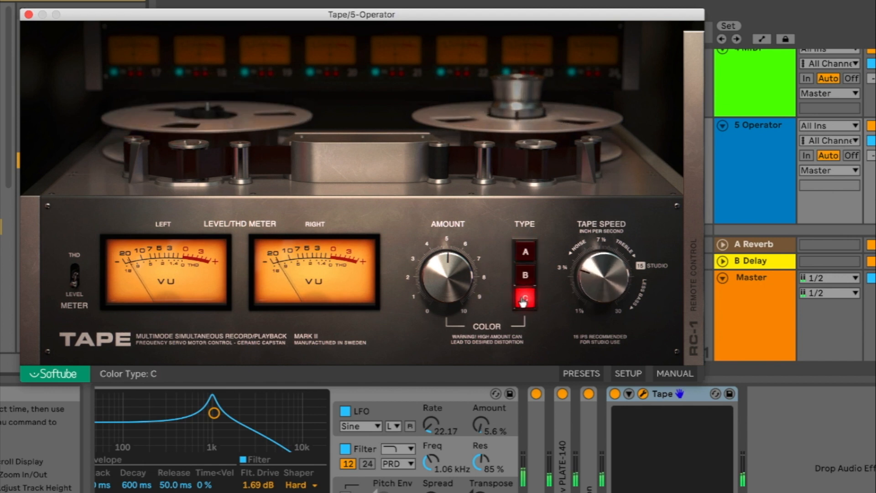
{"action": "left_click_drag", "start_coordinate": [427, 277], "coordinate": [428, 256]}
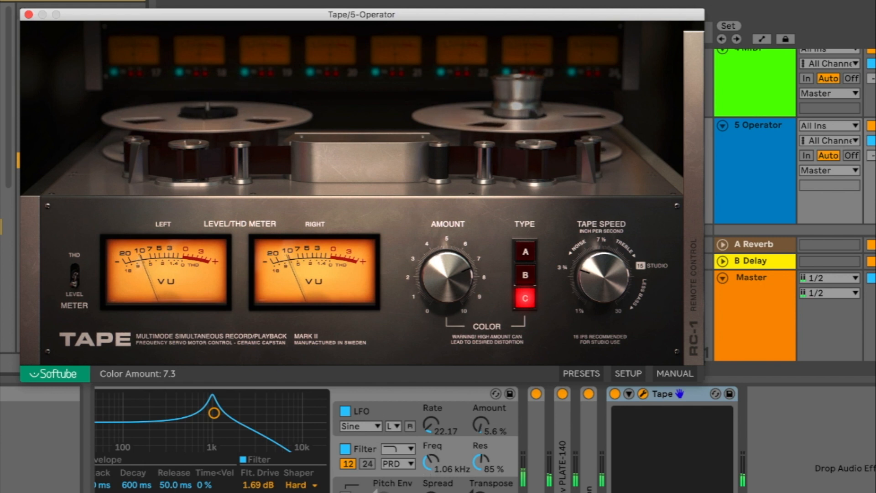
- Set Operator's filter frequency to 745 Hz, then reveal Tape's remote control section and boost its high frequency trim
{"action": "left_click_drag", "start_coordinate": [435, 460], "coordinate": [437, 464]}
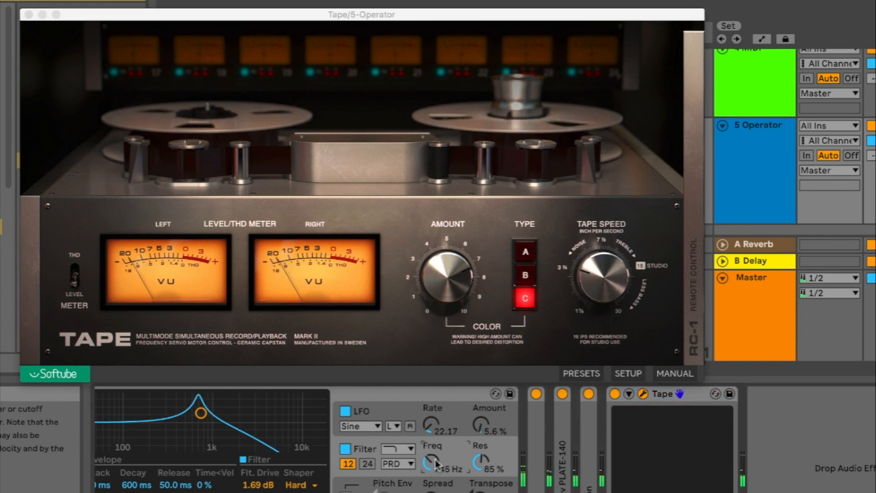
{"action": "left_click", "coordinate": [698, 265]}
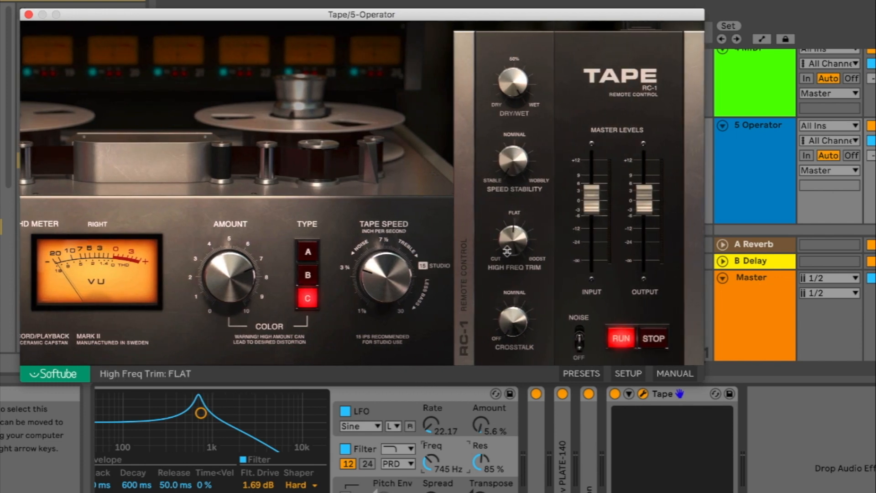
{"action": "mouse_move", "coordinate": [516, 234]}
{"action": "left_mouse_down"}
{"action": "mouse_move", "coordinate": [518, 208]}
{"action": "mouse_move", "coordinate": [512, 246]}
{"action": "mouse_move", "coordinate": [523, 222]}
{"action": "mouse_move", "coordinate": [519, 242]}
{"action": "left_mouse_up"}
{"action": "left_click_drag", "start_coordinate": [503, 277], "coordinate": [523, 238]}
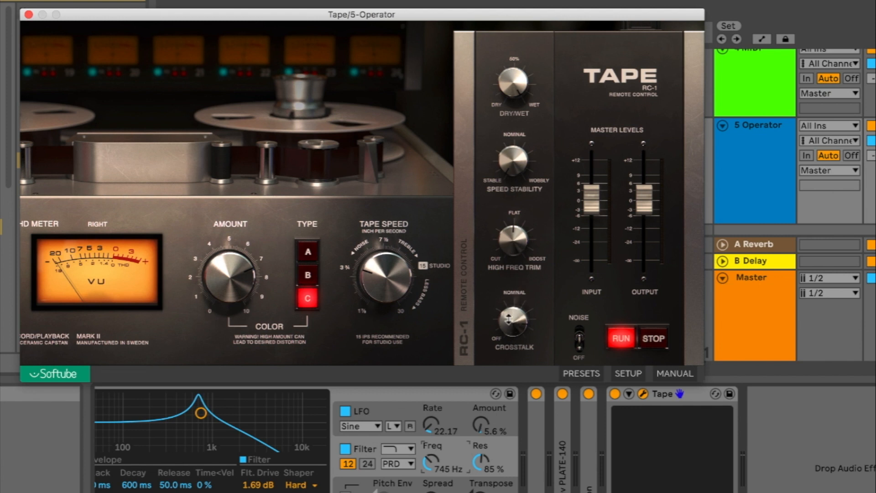
{"action": "mouse_move", "coordinate": [509, 319]}
{"action": "left_mouse_down"}
{"action": "mouse_move", "coordinate": [502, 313]}
{"action": "mouse_move", "coordinate": [504, 329]}
{"action": "left_mouse_up"}
{"action": "left_click_drag", "start_coordinate": [522, 248], "coordinate": [525, 214]}
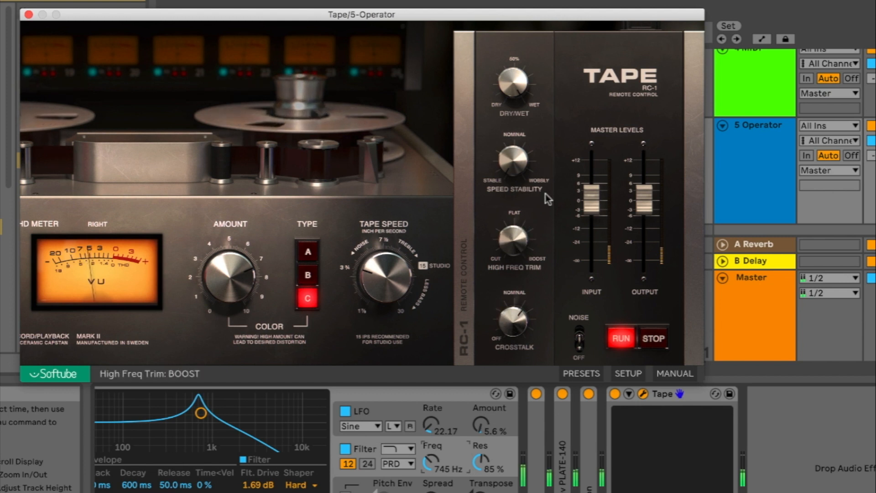
- Set Operator's filter frequency to 708 Hz and Tape's high frequency trim to 3.0
{"action": "left_click", "coordinate": [431, 462]}
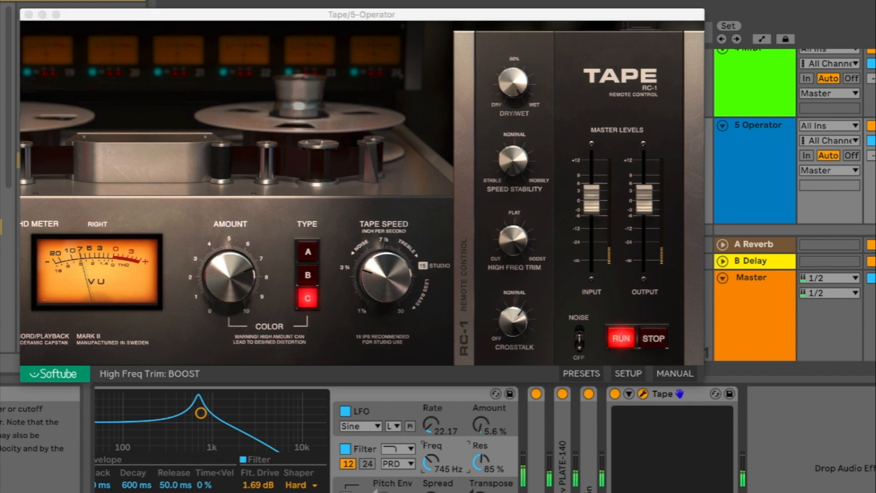
{"action": "mouse_move", "coordinate": [431, 462]}
{"action": "left_mouse_down"}
{"action": "mouse_move", "coordinate": [431, 432]}
{"action": "mouse_move", "coordinate": [430, 452]}
{"action": "left_mouse_up"}
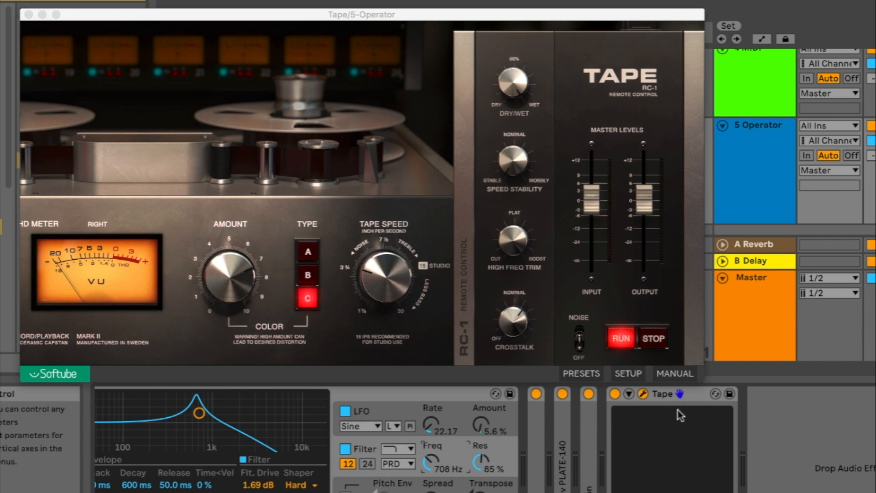
{"action": "left_click", "coordinate": [515, 253]}
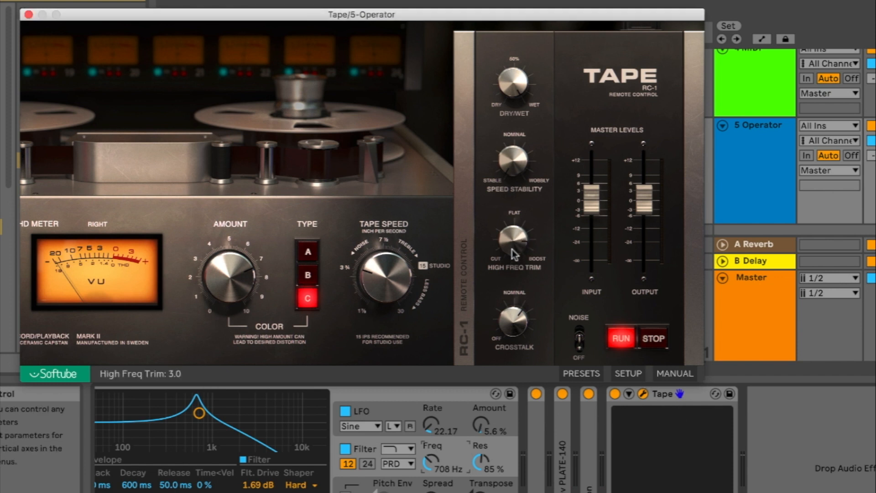
{"action": "left_click_drag", "start_coordinate": [509, 333], "coordinate": [508, 322]}
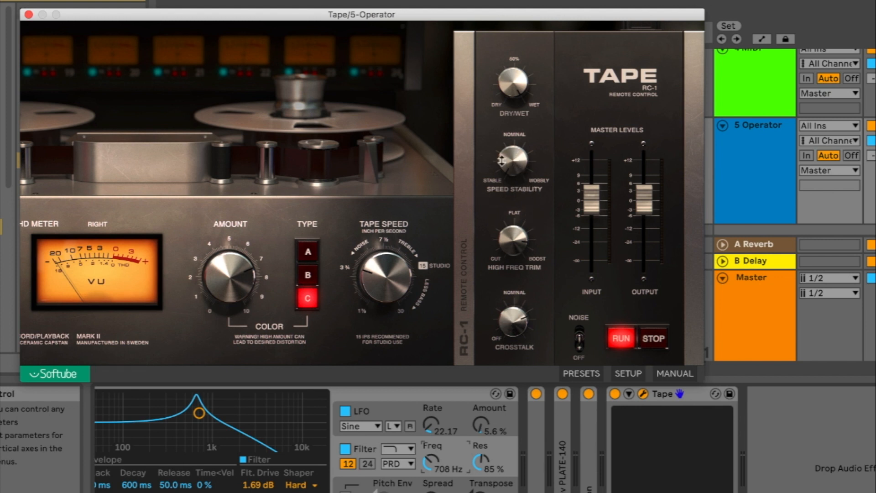
- Try Tape's speed stability at fully wobbly, settle on 46 %, and set Operator's filter frequency to 745 Hz
{"action": "left_click", "coordinate": [502, 160]}
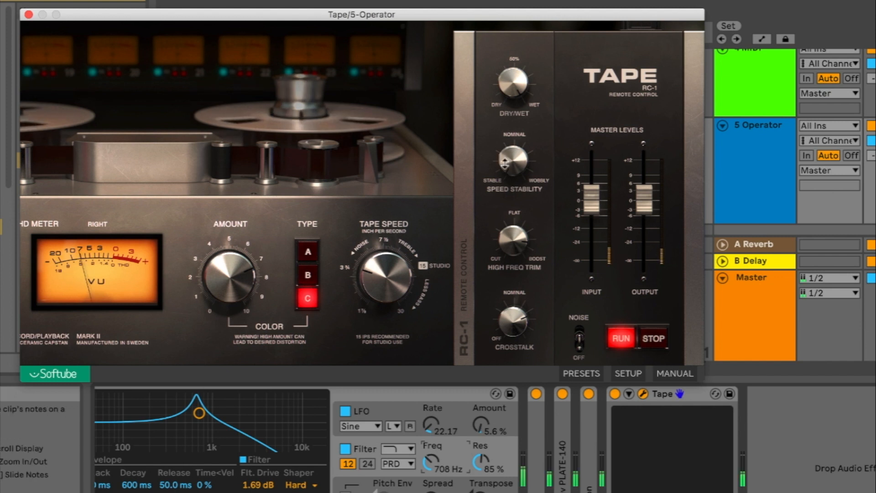
{"action": "left_click_drag", "start_coordinate": [519, 156], "coordinate": [526, 84]}
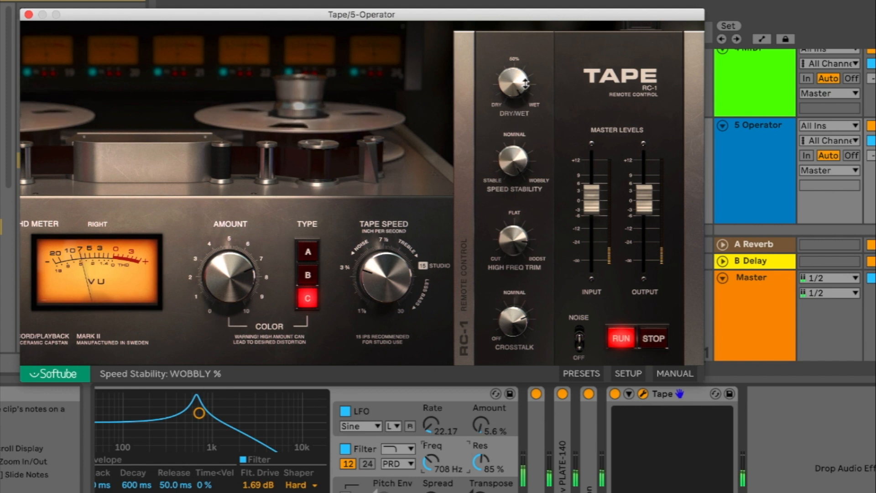
{"action": "left_click_drag", "start_coordinate": [431, 462], "coordinate": [431, 449]}
{"action": "left_click_drag", "start_coordinate": [431, 462], "coordinate": [430, 472]}
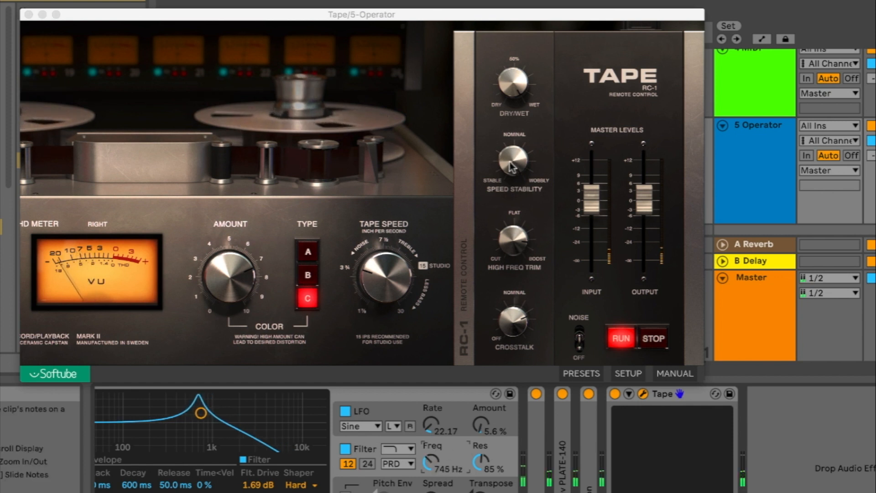
{"action": "mouse_move", "coordinate": [514, 176]}
{"action": "left_mouse_down"}
{"action": "mouse_move", "coordinate": [502, 194]}
{"action": "mouse_move", "coordinate": [499, 182]}
{"action": "left_mouse_up"}
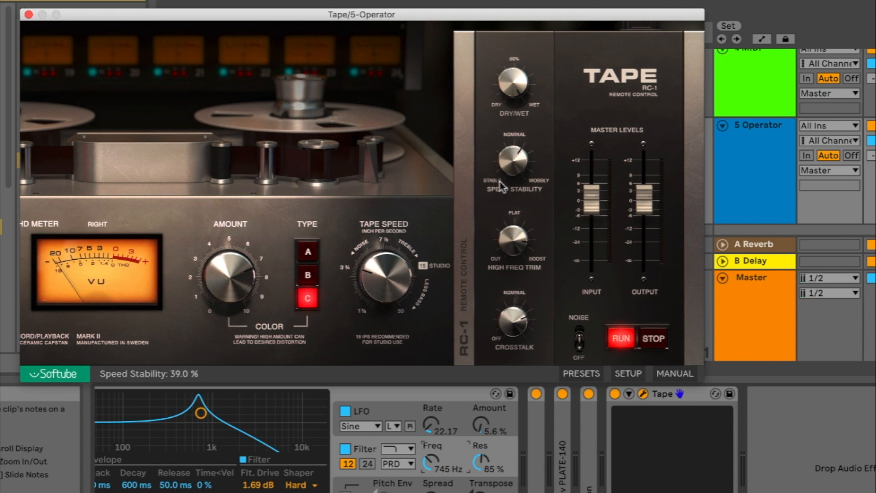
{"action": "left_click_drag", "start_coordinate": [505, 173], "coordinate": [505, 170]}
- Set Operator's filter frequency to 608 Hz and Tape's dry/wet mix to 72 %
{"action": "left_click", "coordinate": [436, 439]}
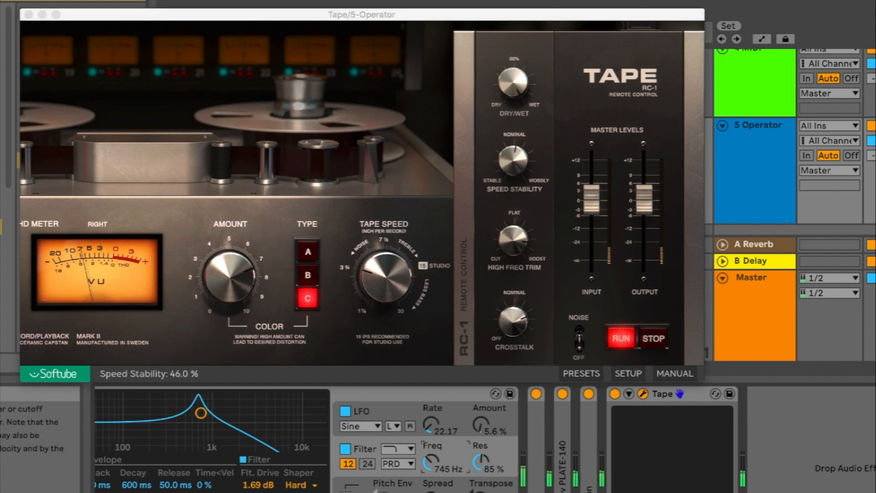
{"action": "left_click_drag", "start_coordinate": [431, 462], "coordinate": [430, 472]}
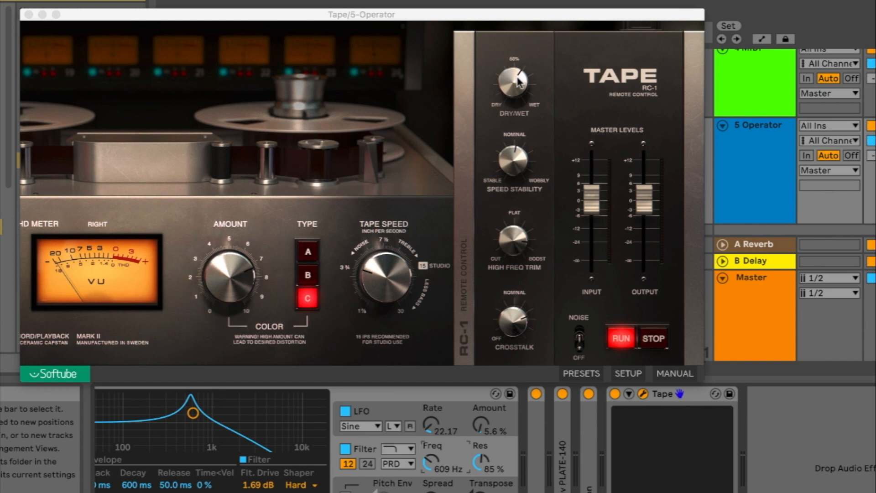
{"action": "mouse_move", "coordinate": [518, 78]}
{"action": "left_mouse_down"}
{"action": "mouse_move", "coordinate": [513, 97]}
{"action": "mouse_move", "coordinate": [517, 64]}
{"action": "left_mouse_up"}
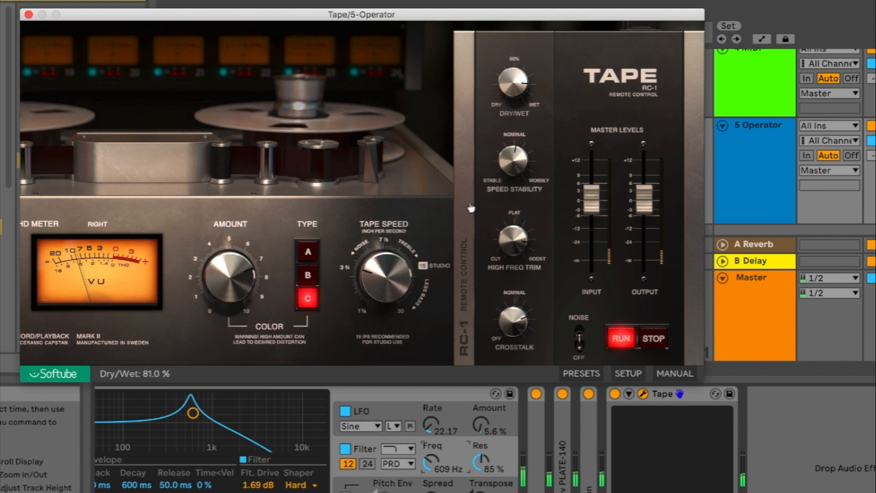
{"action": "mouse_move", "coordinate": [432, 470]}
{"action": "left_mouse_down"}
{"action": "mouse_move", "coordinate": [432, 462]}
{"action": "mouse_move", "coordinate": [433, 470]}
{"action": "left_mouse_up"}
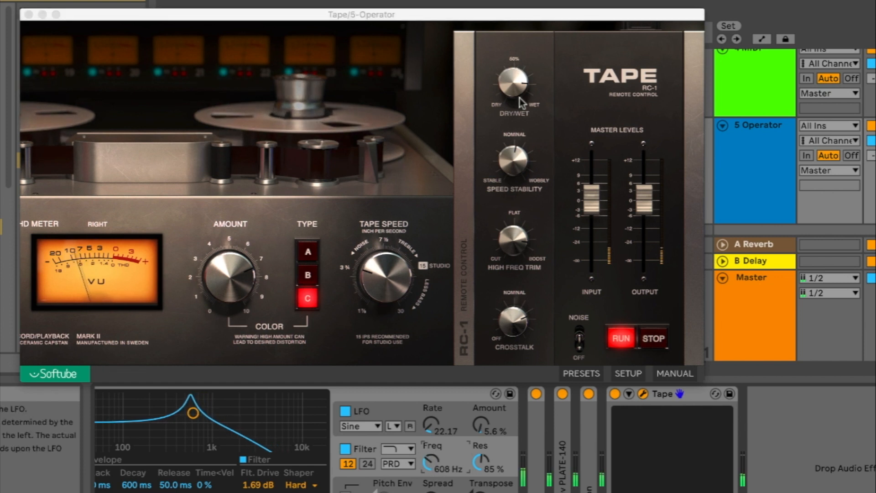
{"action": "left_click_drag", "start_coordinate": [519, 97], "coordinate": [519, 102]}
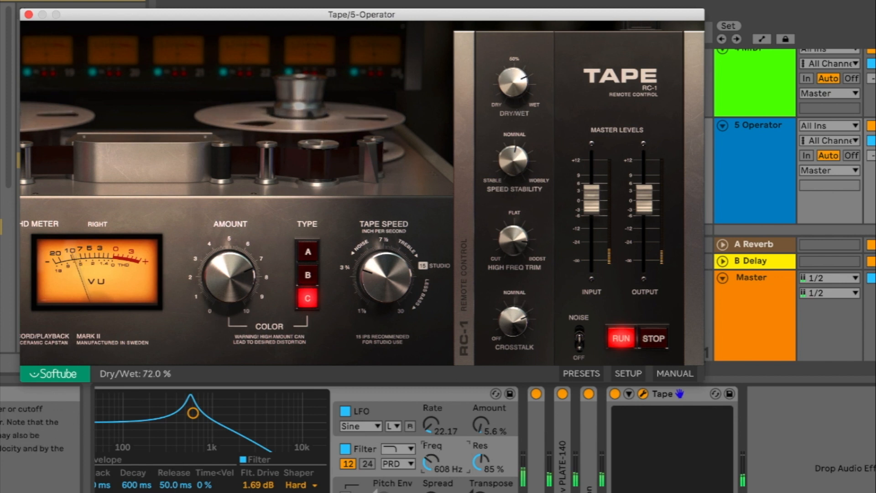
- Set Operator's filter frequency to 1.37 kHz and its resonance to 77 %
{"action": "left_click_drag", "start_coordinate": [431, 463], "coordinate": [430, 455]}
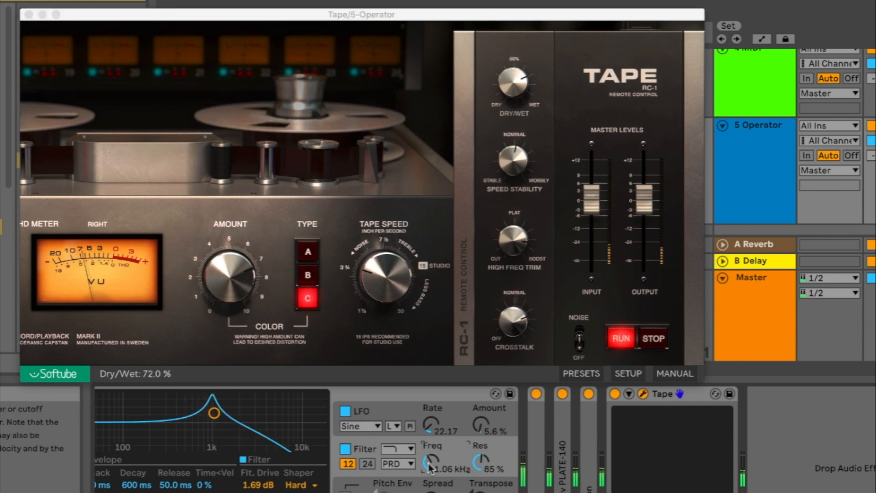
{"action": "left_click_drag", "start_coordinate": [483, 462], "coordinate": [483, 470]}
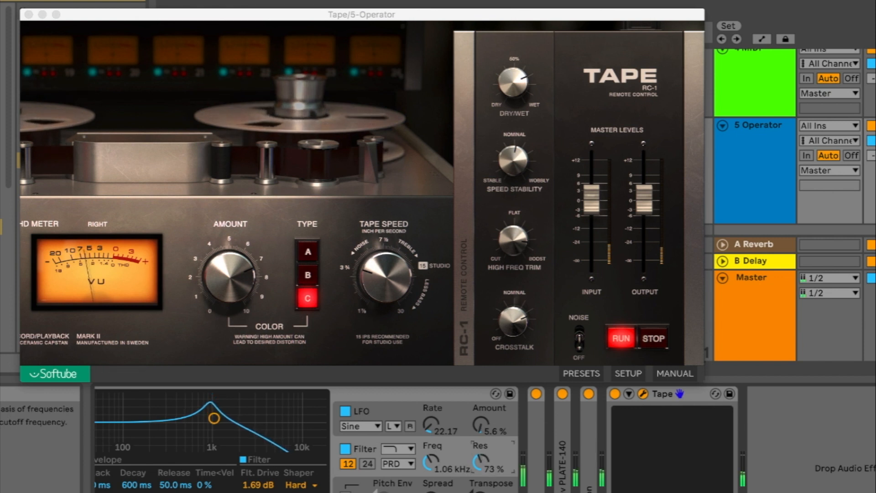
{"action": "left_click_drag", "start_coordinate": [430, 463], "coordinate": [482, 458]}
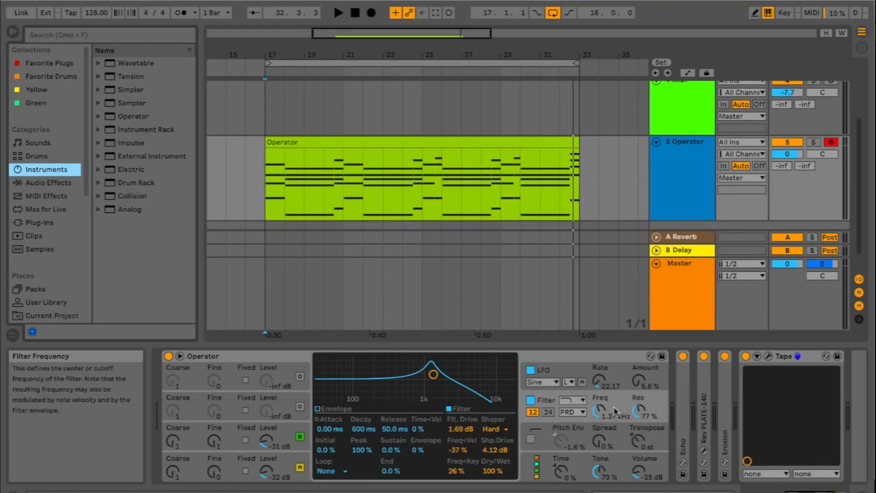
- Enter MIDI mapping mode and map Operator's LFO rate to CC 22 and LFO amount to CC 23
{"action": "left_click", "coordinate": [179, 355]}
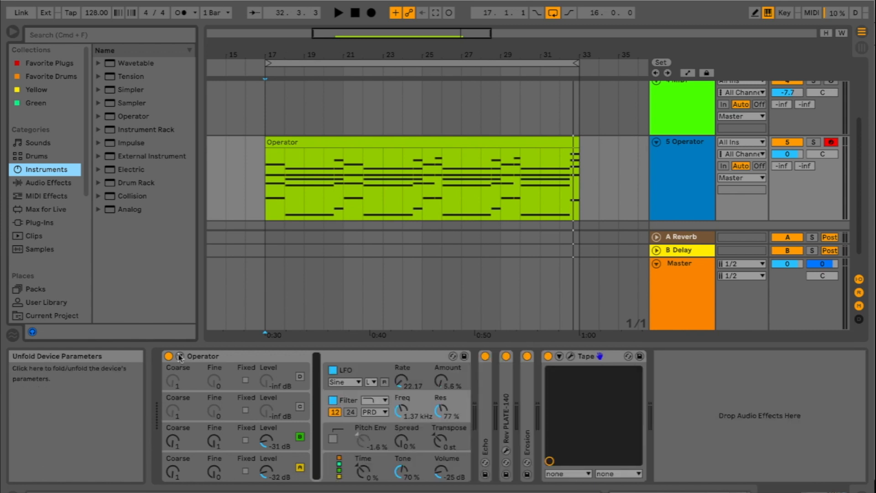
{"action": "key", "text": "super+m"}
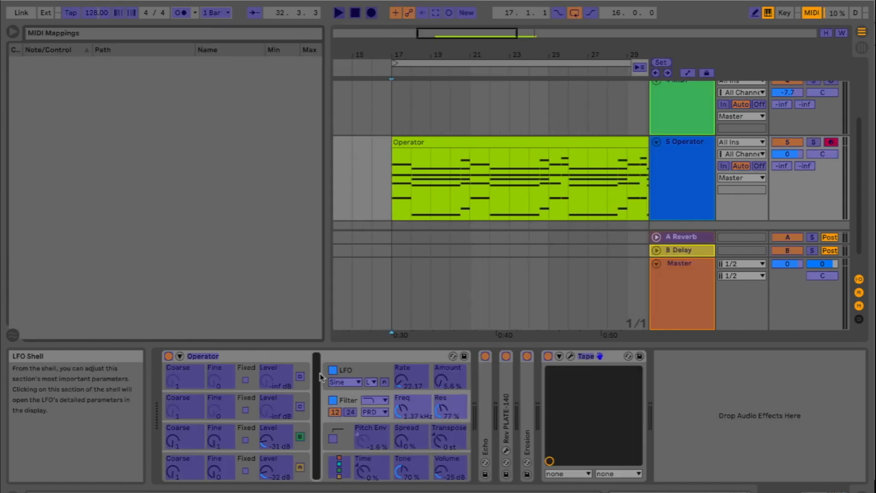
{"action": "left_click", "coordinate": [180, 356]}
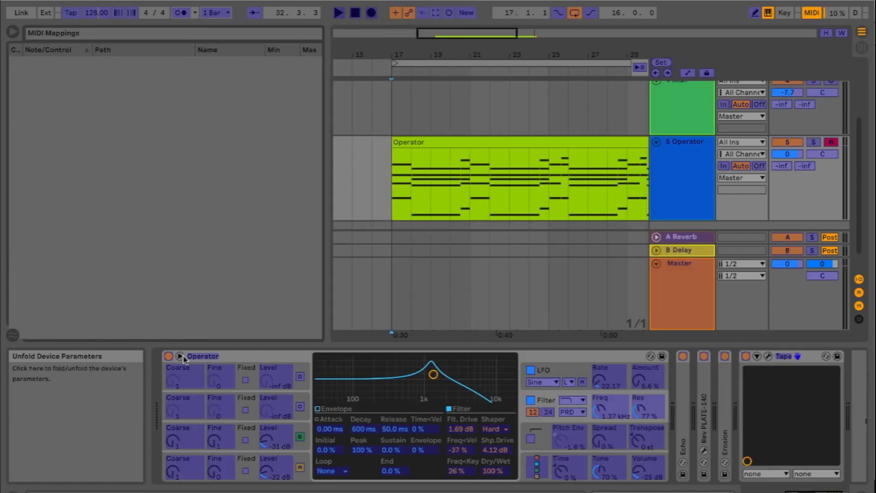
{"action": "left_click", "coordinate": [617, 380]}
{"action": "left_click", "coordinate": [642, 379]}
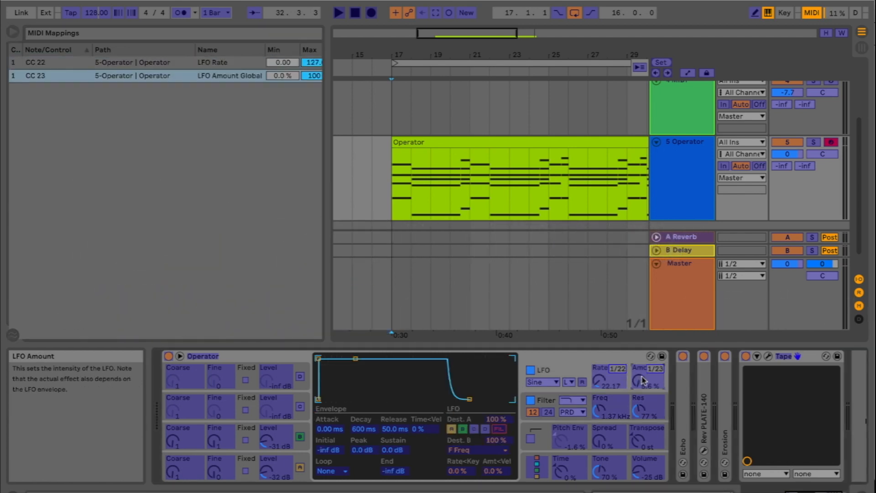
- Map Operator's filter frequency to CC 24, resonance to CC 25, spread to CC 12 and oscillator B's fine tuning to CC 13, and leave mapping mode
{"action": "left_click", "coordinate": [611, 404]}
{"action": "left_click", "coordinate": [642, 411]}
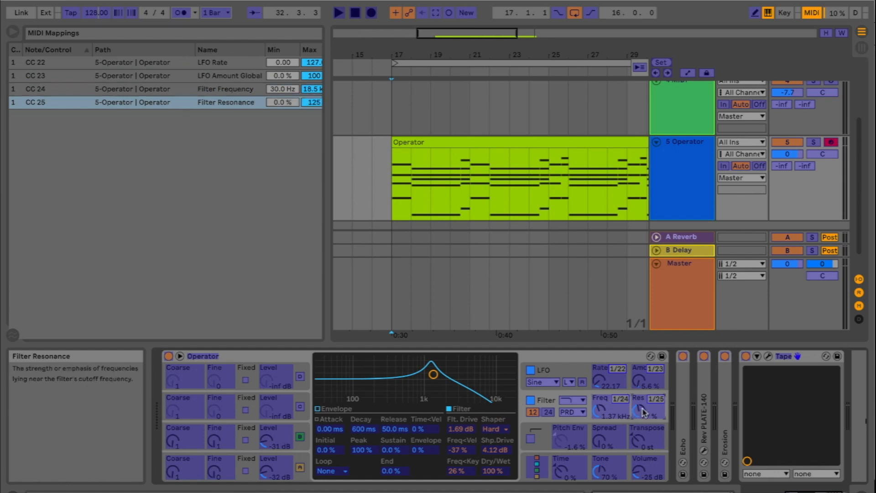
{"action": "left_click", "coordinate": [612, 433]}
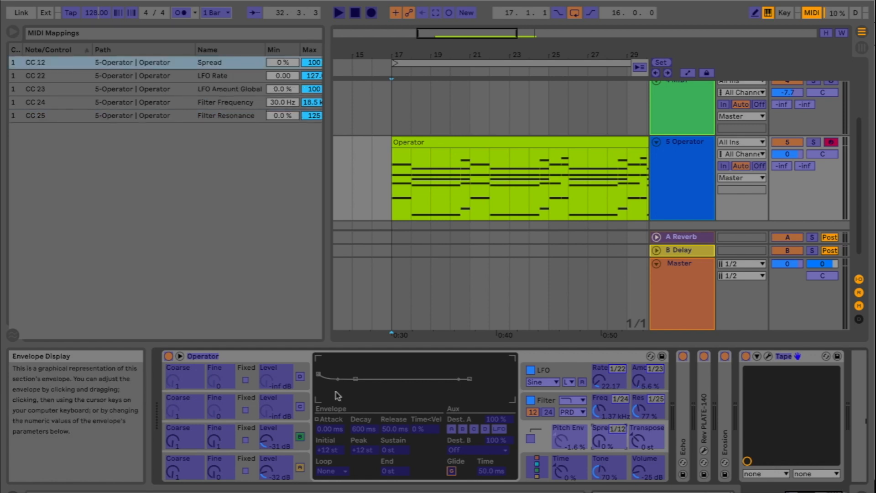
{"action": "left_click", "coordinate": [215, 440]}
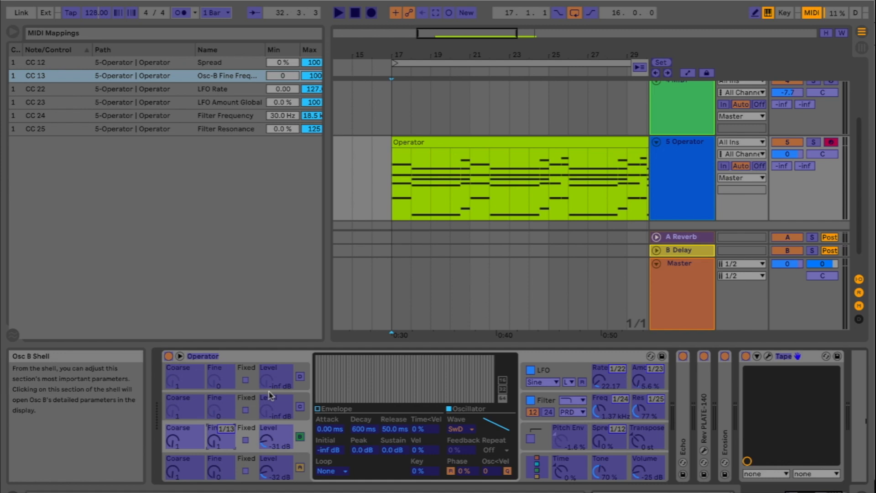
{"action": "key", "text": "super+m"}
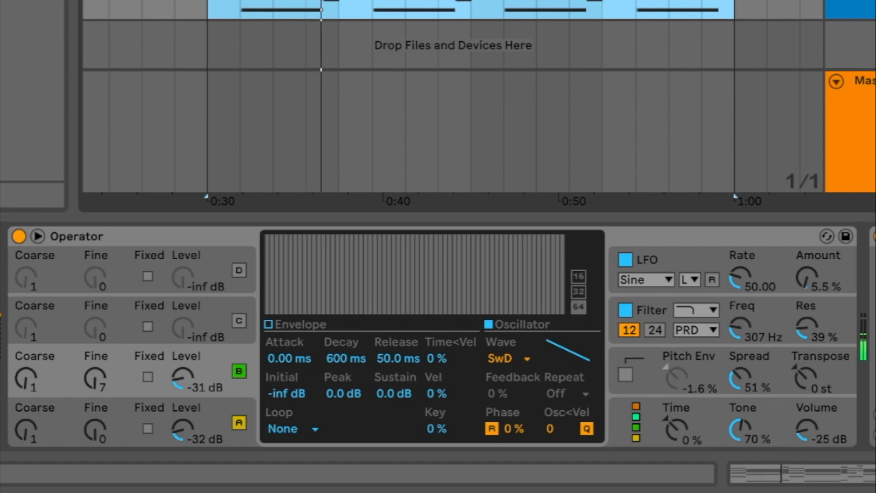
- While the loop plays, set Operator's LFO amount to 0.0 %, filter frequency to 4.49 kHz and resonance to 64 %
{"action": "mouse_move", "coordinate": [807, 277]}
{"action": "left_mouse_down"}
{"action": "mouse_move", "coordinate": [806, 257]}
{"action": "mouse_move", "coordinate": [806, 279]}
{"action": "left_mouse_up"}
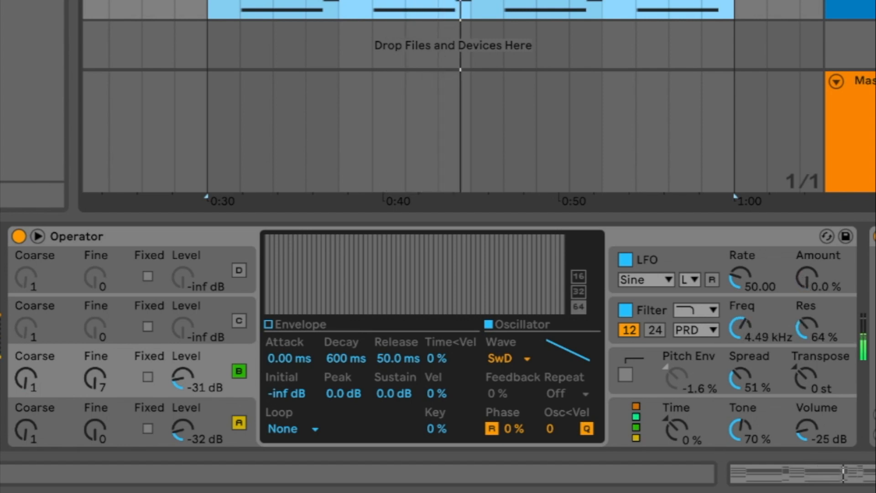